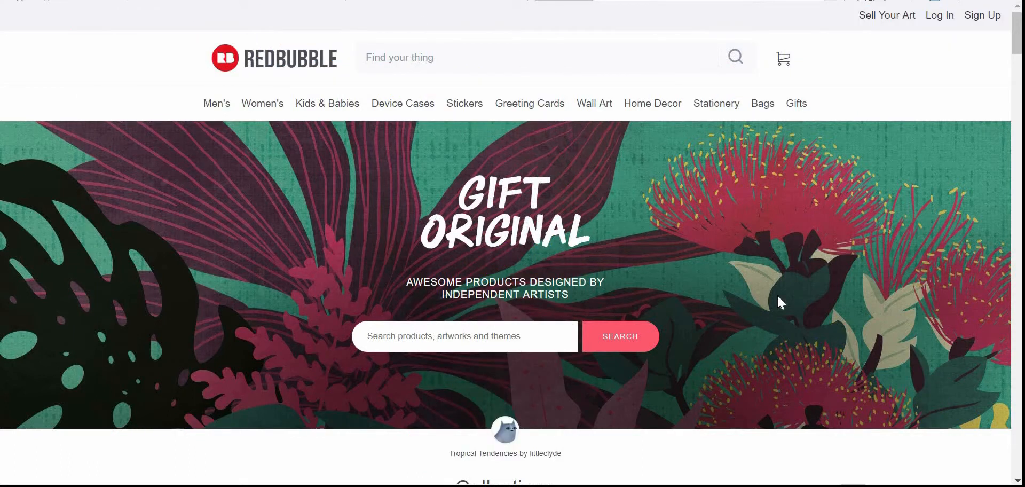
Look over the collections and featured artists on the Redbubble home page
scroll(845, 310, "down", 5)
scroll(845, 309, "down", 3)
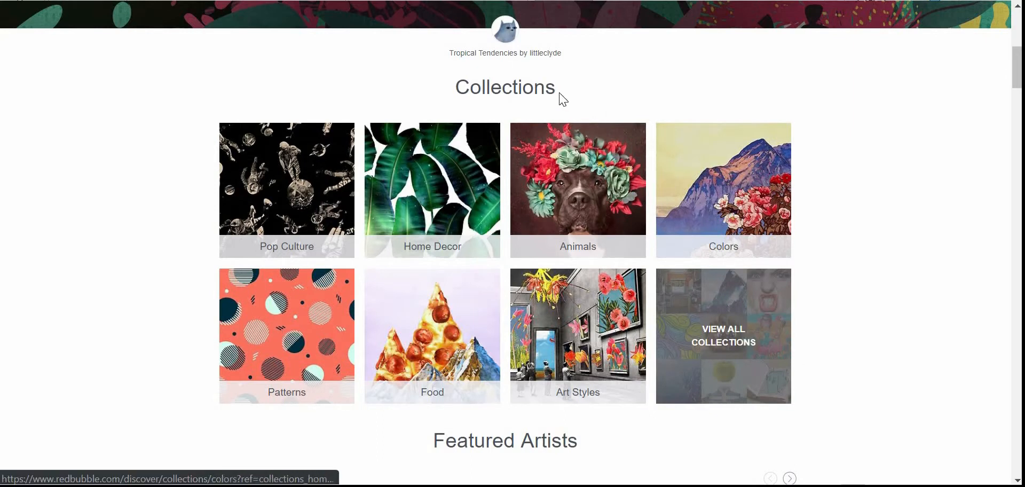
left_click_drag(546, 90, 374, 88)
left_click(139, 295)
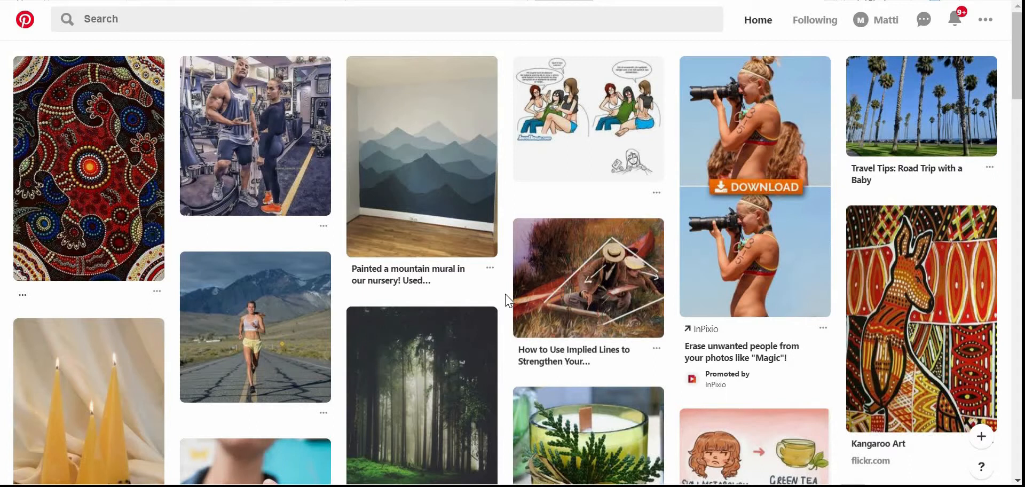
Switch to Pinterest, skim the home feed, and search for "roald dahl quotes" from the recent searches
mouse_move(501, 291)
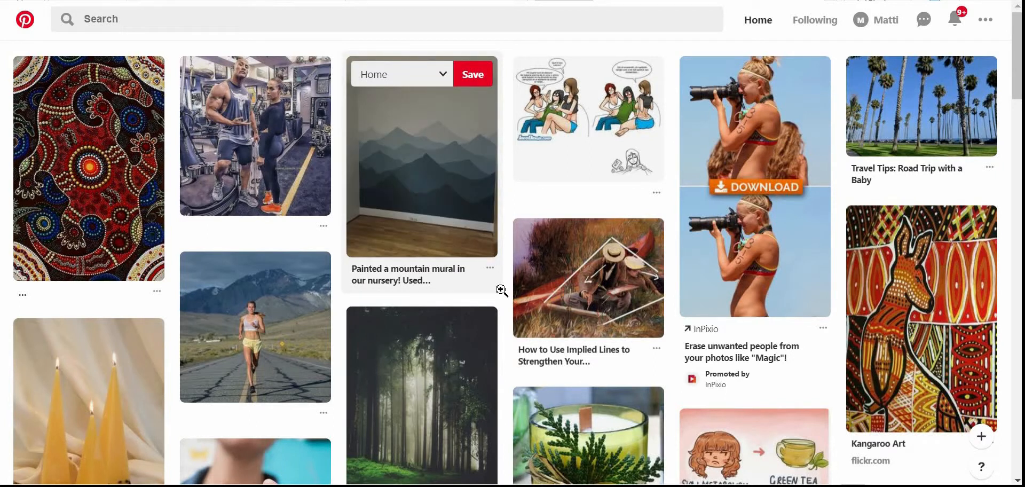
scroll(501, 290, "down", 13)
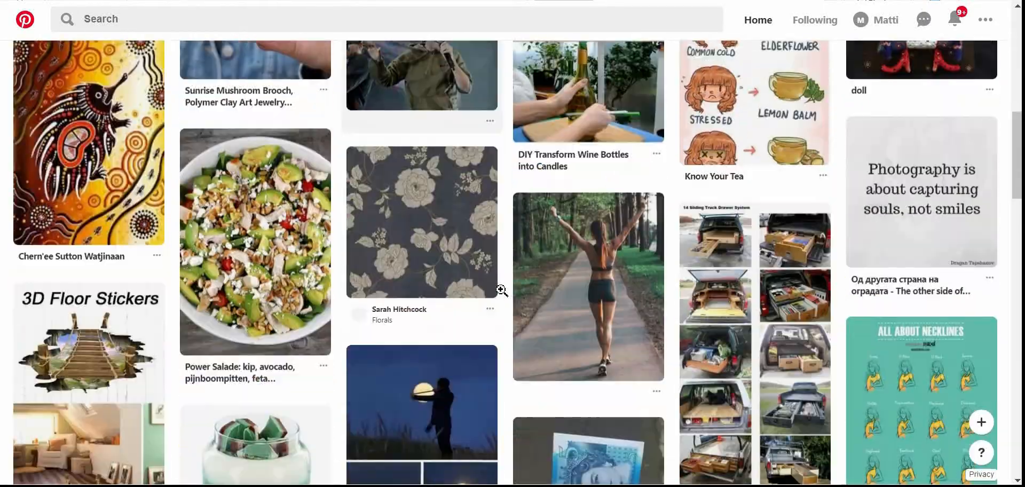
scroll(502, 291, "up", 11)
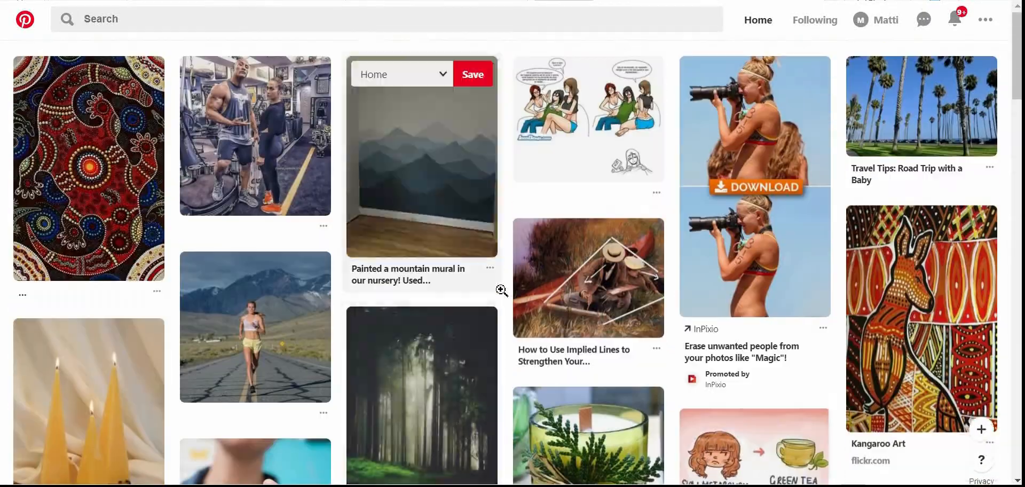
scroll(501, 290, "down", 8)
scroll(502, 290, "up", 8)
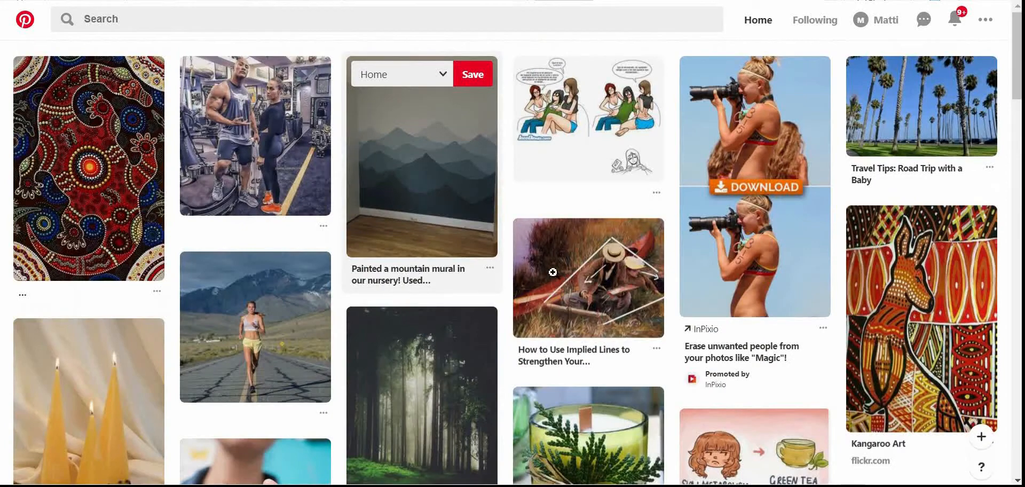
left_click(363, 19)
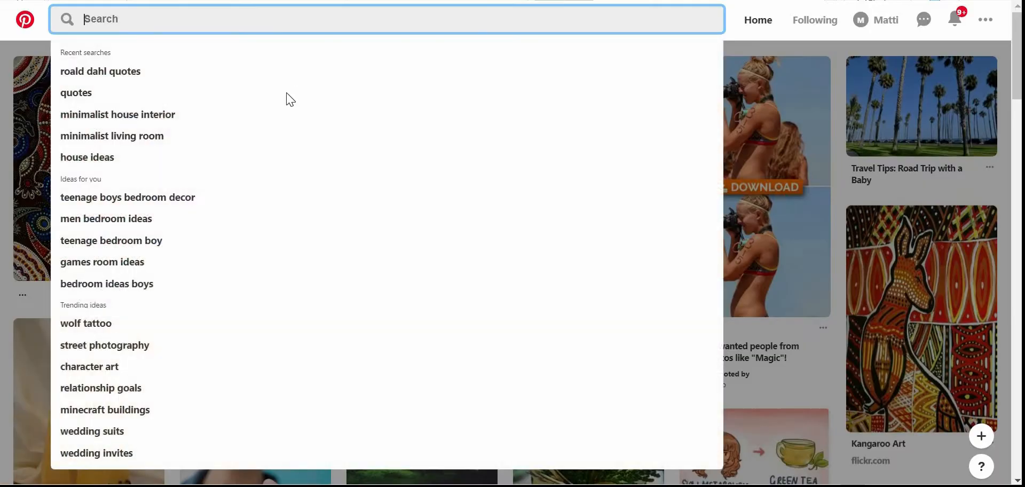
key("Return")
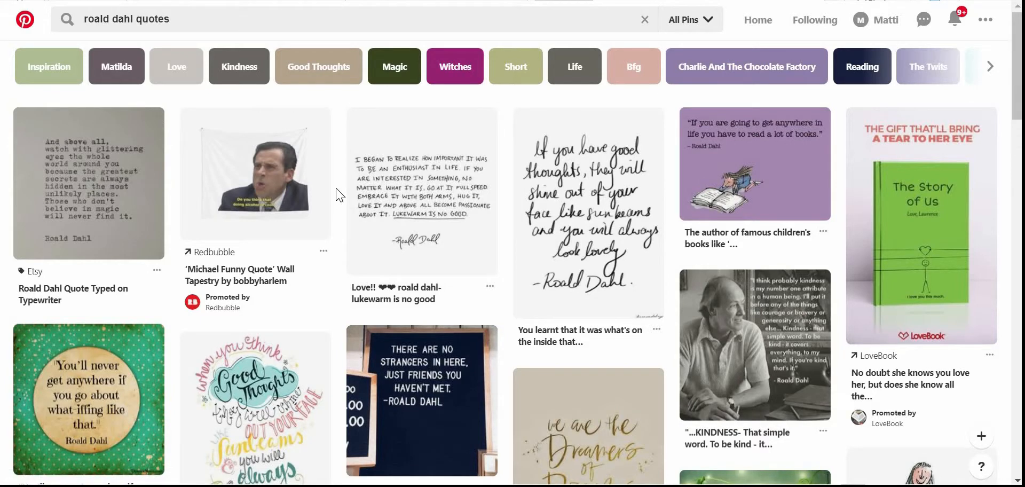
Look through the Roald Dahl quote pins for wording and design ideas
scroll(337, 195, "down", 3)
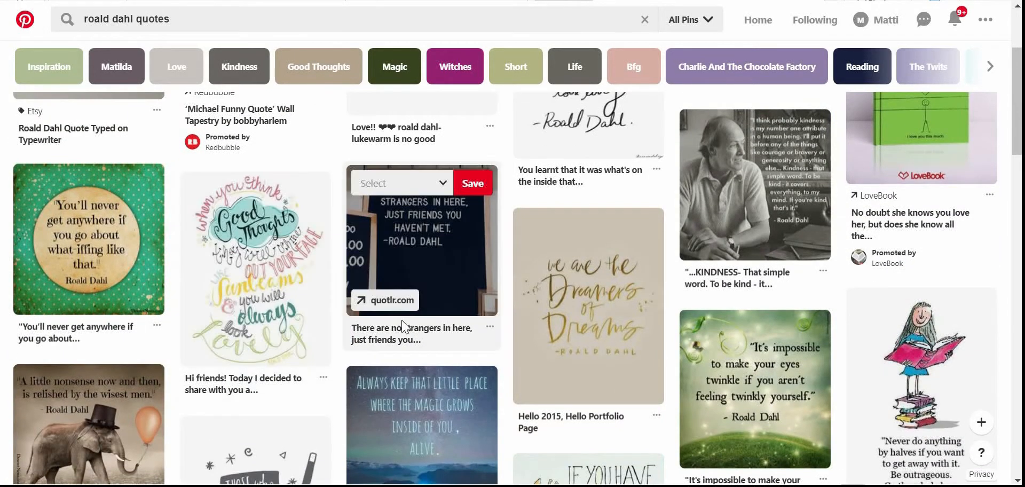
scroll(403, 325, "down", 7)
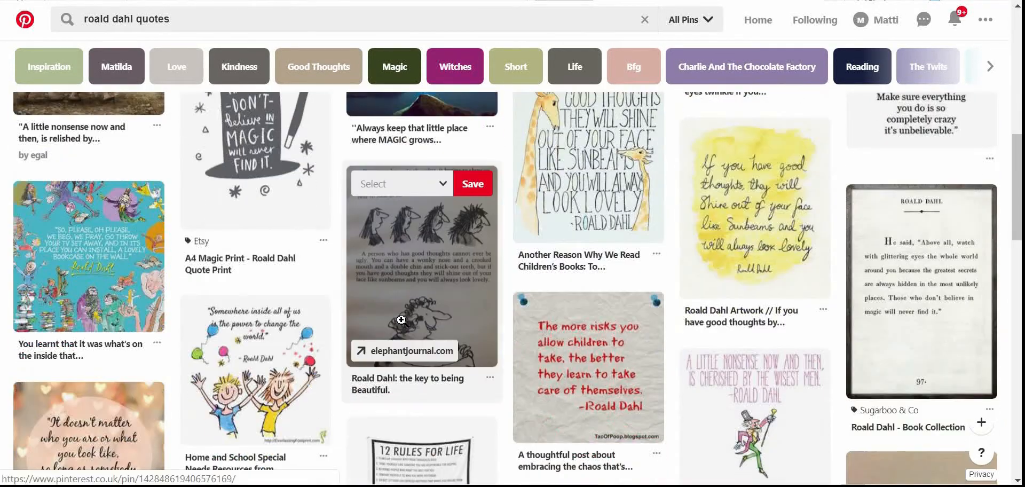
scroll(401, 319, "up", 2)
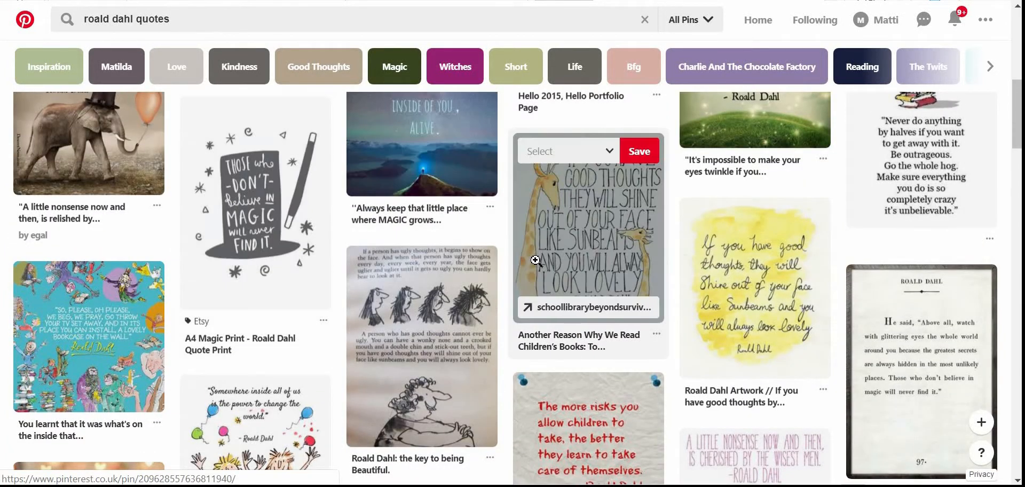
scroll(535, 261, "down", 10)
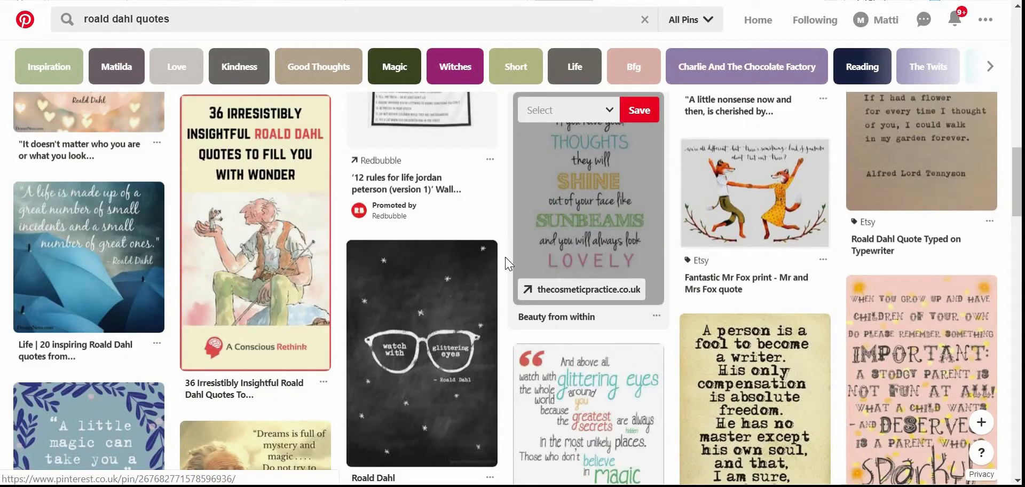
scroll(509, 263, "down", 5)
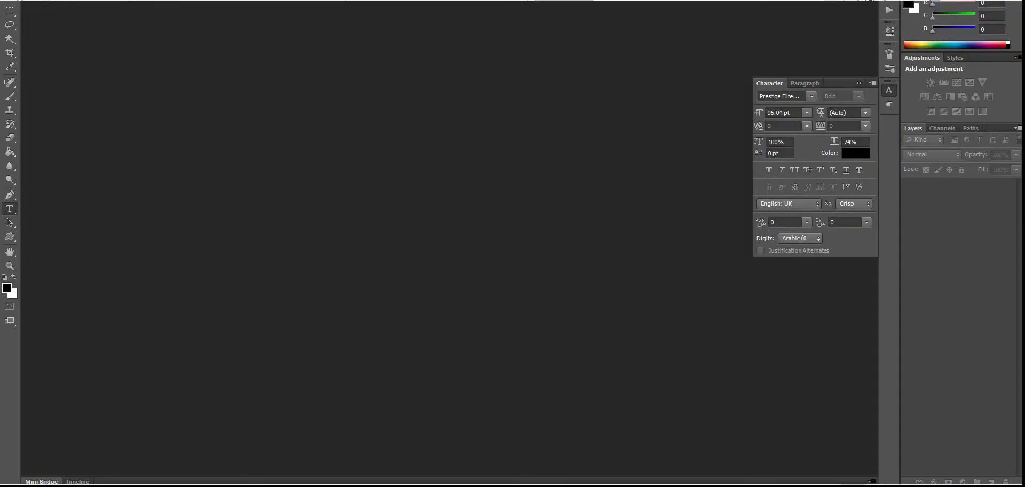
Switch to Photoshop, set the type font to Arial and start setting up a new document
scroll(781, 96, "up", 15)
scroll(781, 96, "up", 15)
scroll(781, 96, "up", 15)
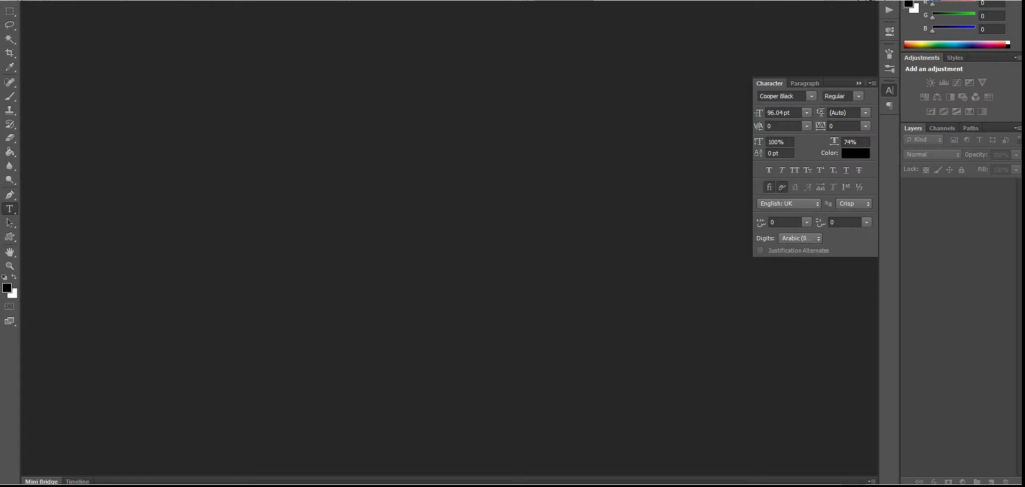
scroll(781, 96, "up", 10)
left_click(28, 0)
left_click(37, 0)
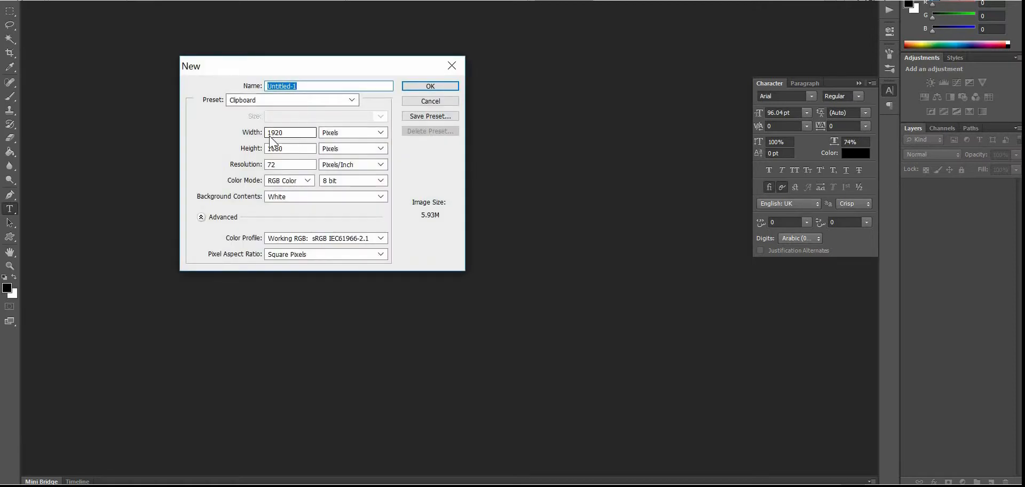
Set the new document to 4500 pixels wide by 5400 pixels high at 600 pixels per inch
left_click(275, 100)
left_click(351, 101)
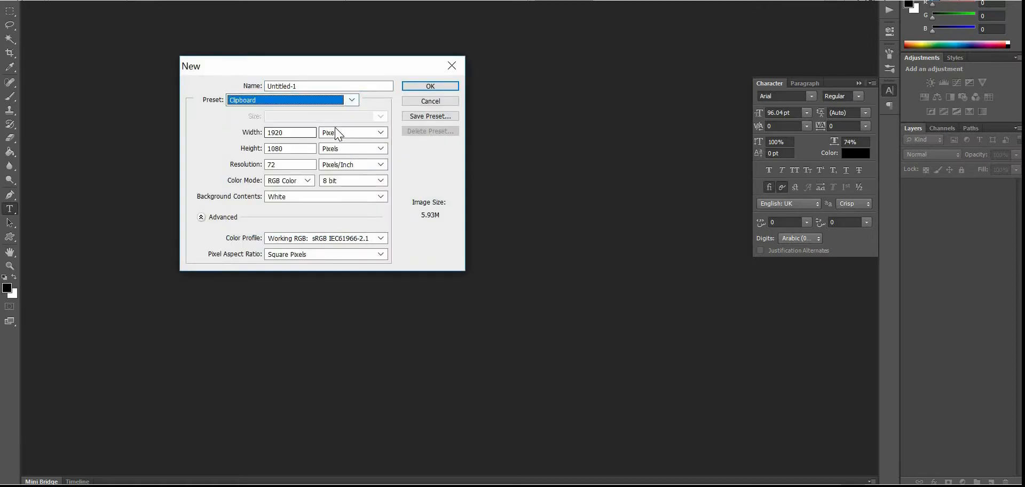
left_click(338, 132)
left_click(197, 127)
left_click_drag(288, 132, 197, 128)
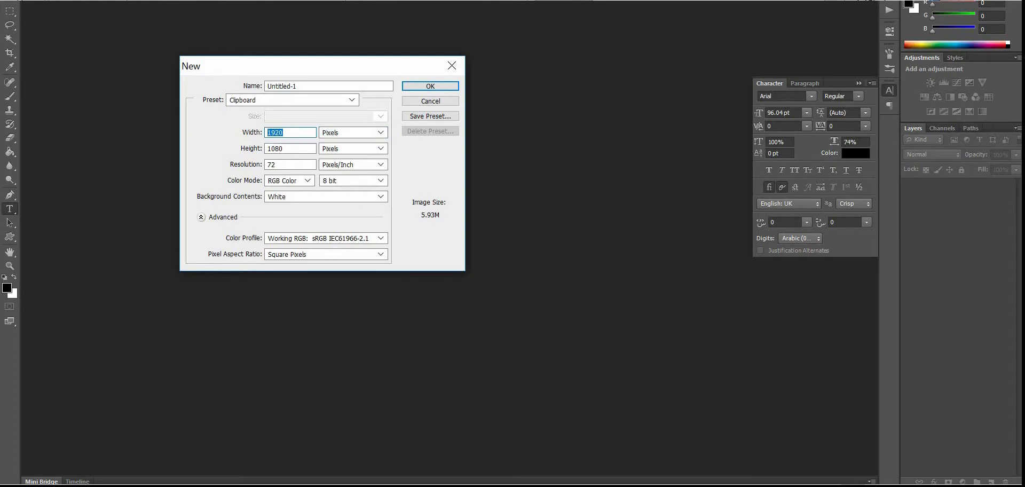
type("4500")
key("Tab")
key("Tab")
type("54")
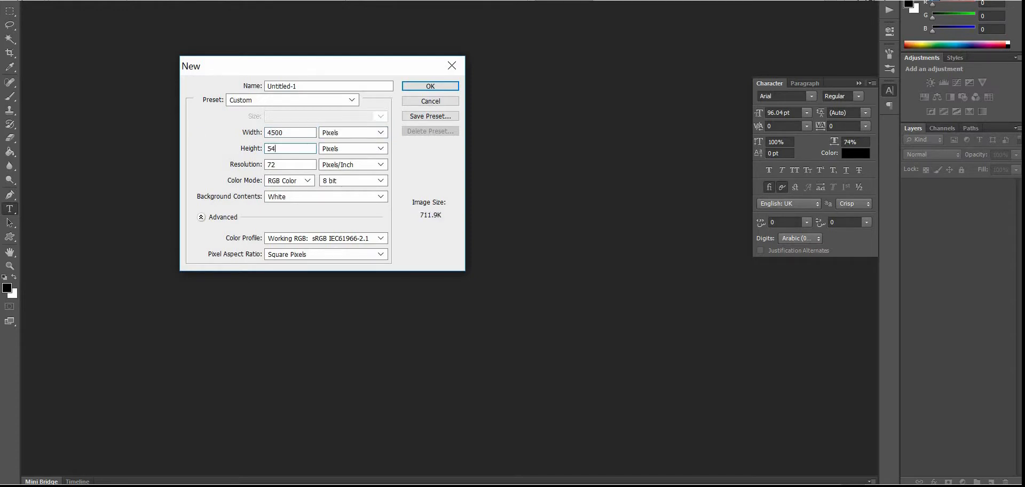
type("00")
key("Tab")
key("Tab")
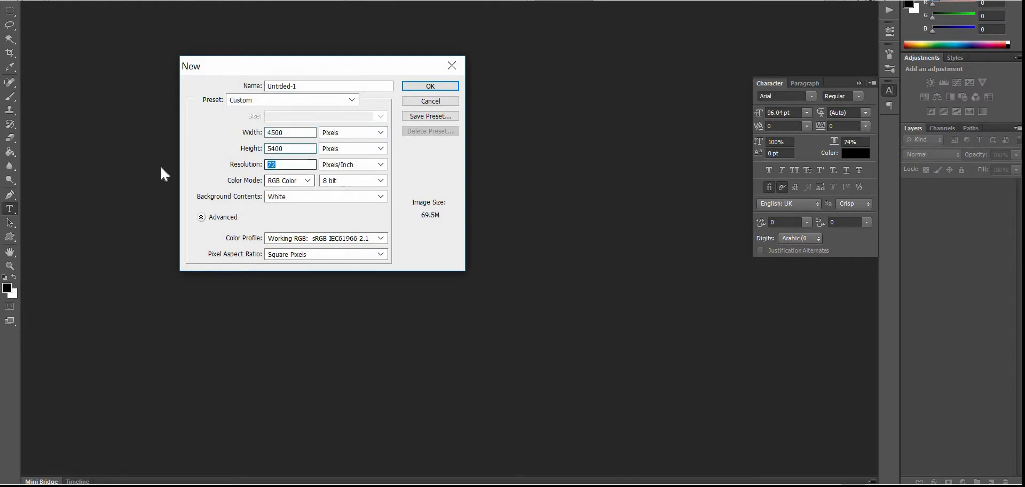
type("600")
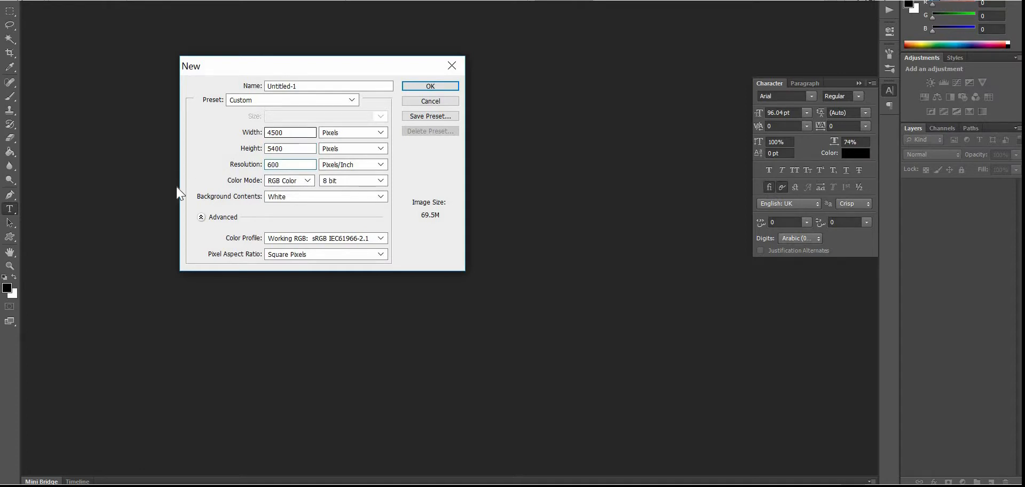
double_click(273, 166)
double_click(286, 132)
key("Tab")
key("shift+Tab")
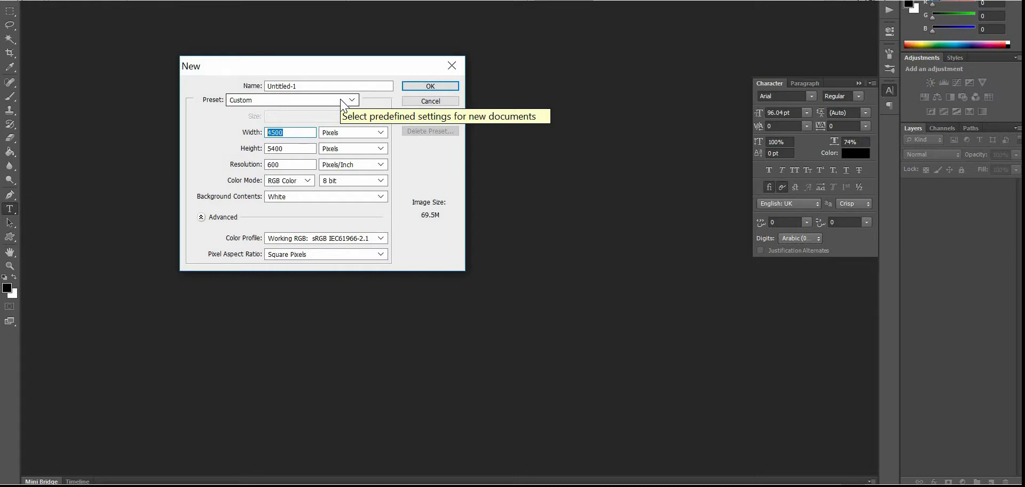
Create the document from the International Paper preset in A3 size, with the resolution set to 600 pixels per inch
left_click(342, 101)
left_click(306, 155)
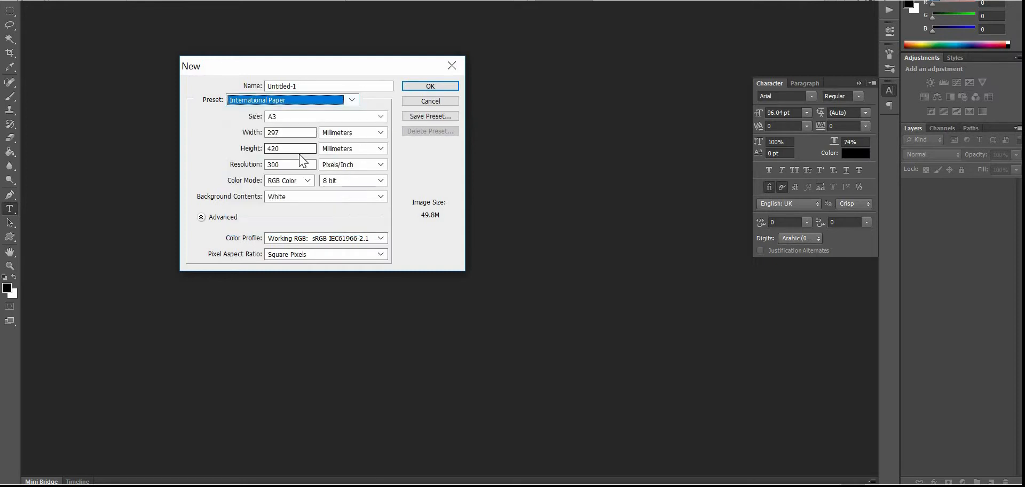
left_click_drag(295, 163, 211, 160)
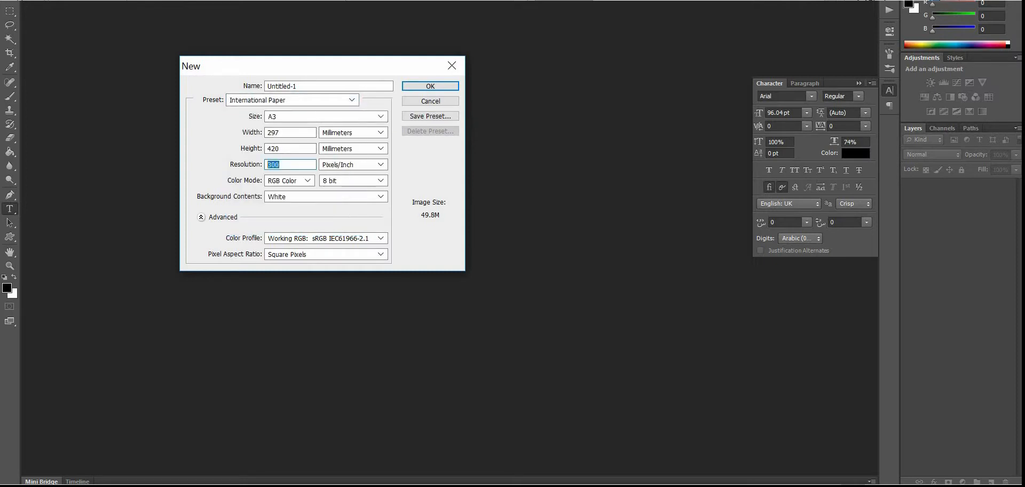
type("600")
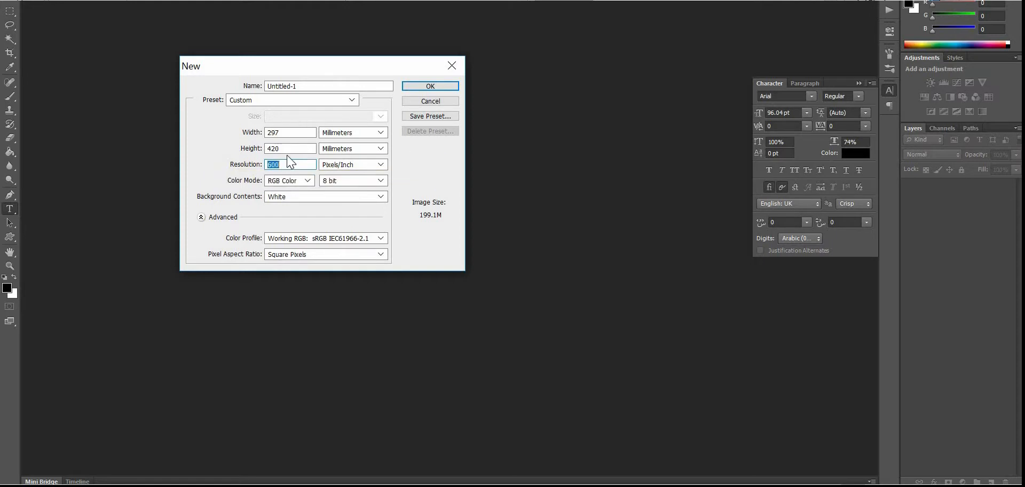
left_click(293, 131)
key("Tab")
left_click(422, 86)
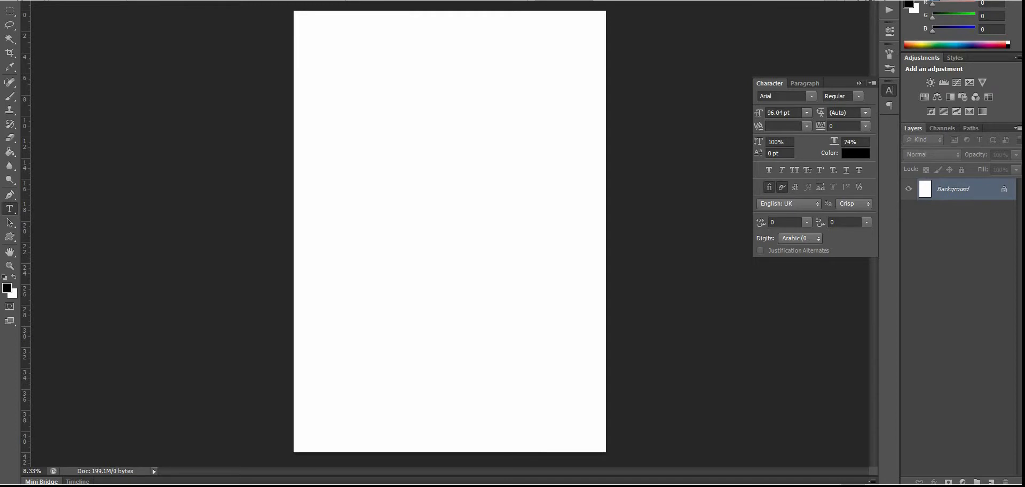
Add a 24 pt text box across the upper half of the page reading "A Little Magic Can Take You A Long Way"
left_click(240, 0)
left_click(247, 135)
left_click_drag(343, 56, 567, 290)
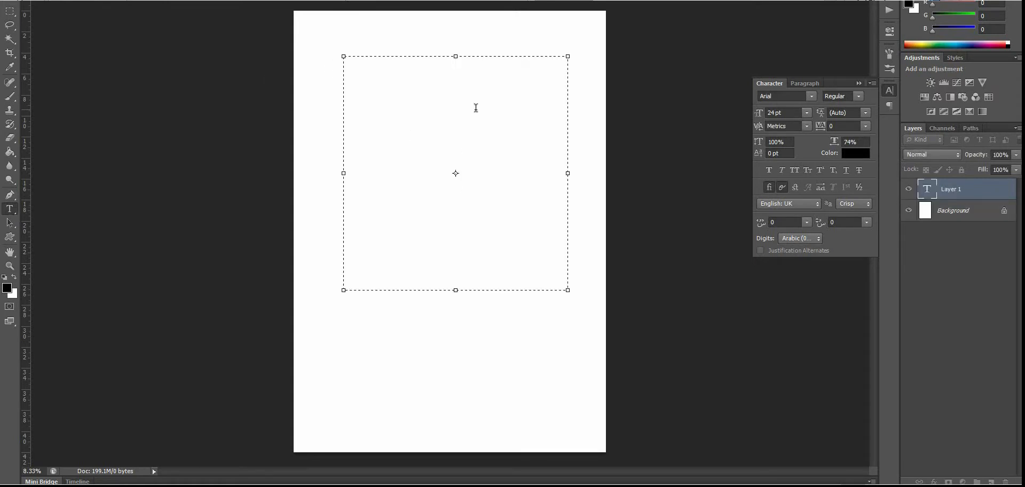
type("A Little Magic Can Take You A Long Way")
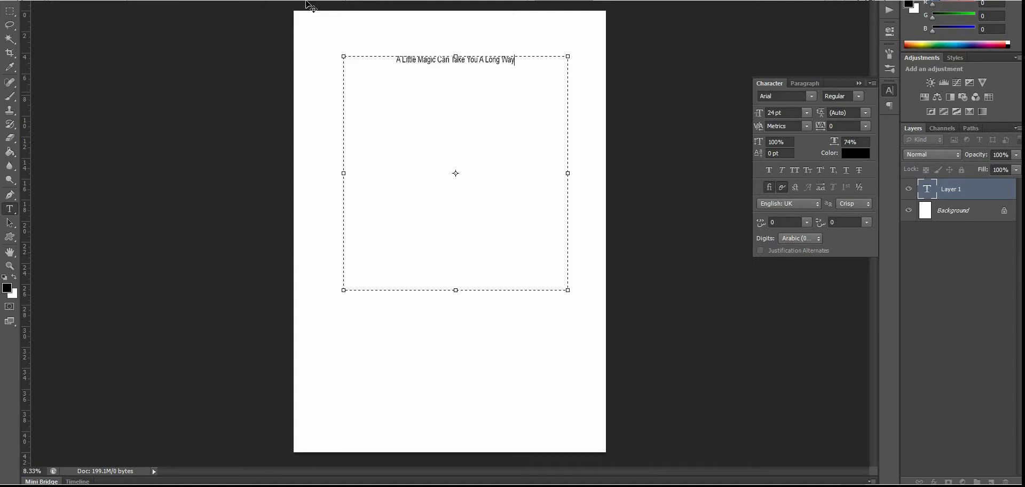
Enlarge the whole quote to 96 pt, keeping all of its text selected
key("ctrl+a")
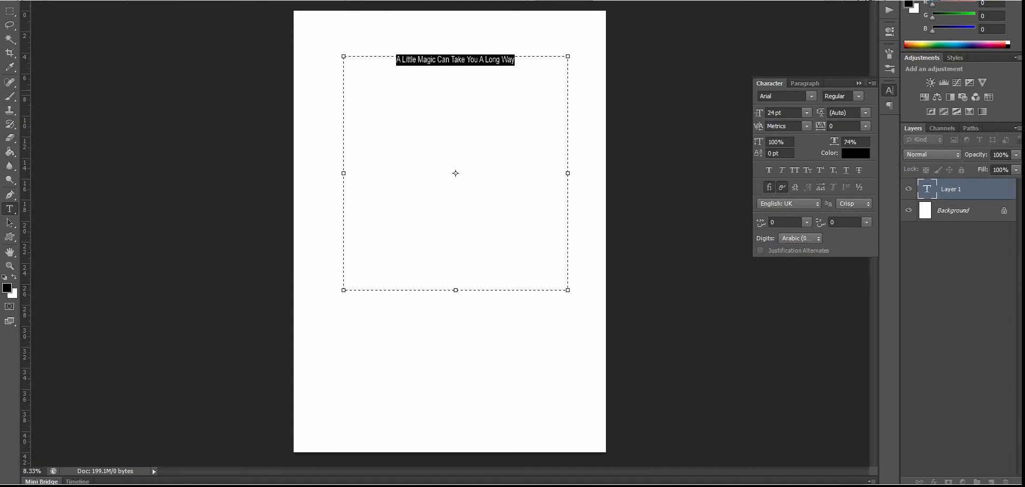
left_click(235, 0)
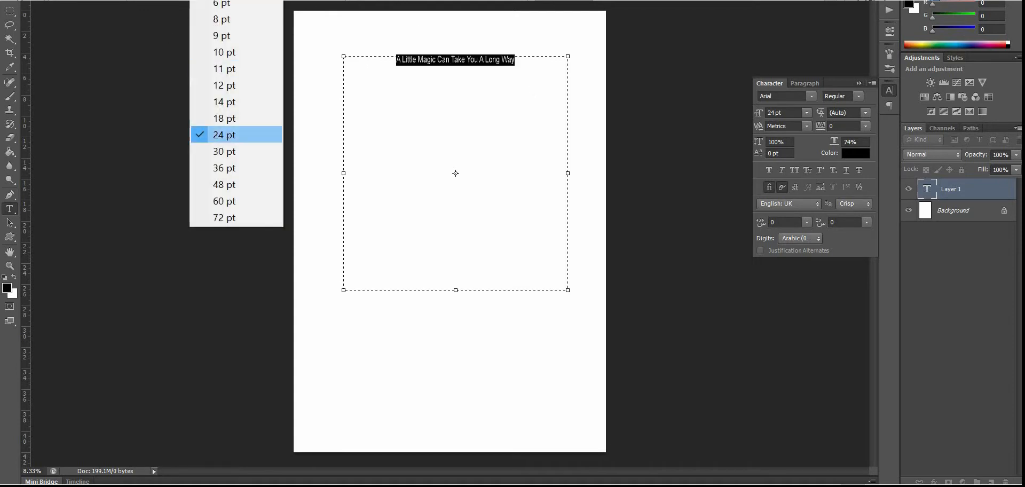
left_click(236, 199)
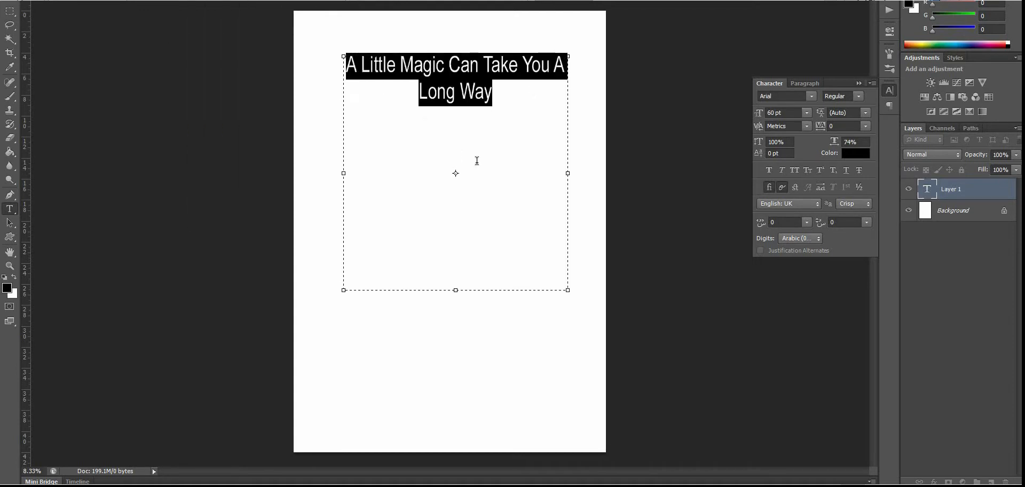
key("Up")
key("Up")
key("Up")
key("Up")
key("Up")
key("Up")
key("Up")
key("Up")
key("Up")
key("Up")
key("Up")
key("Up")
key("Up")
key("Up")
key("Up")
key("Up")
key("Up")
key("Up")
key("Up")
key("Up")
key("Up")
key("Up")
key("Up")
key("Up")
key("Up")
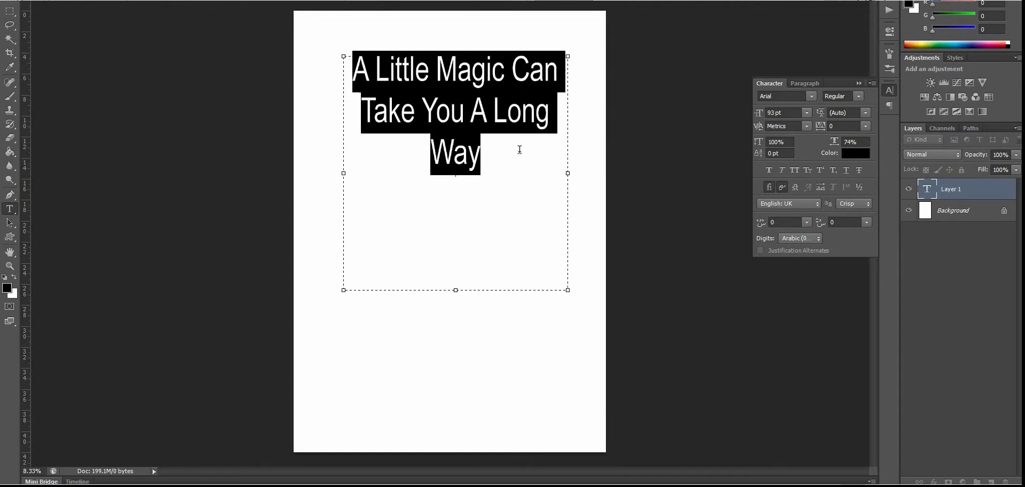
key("Right")
key("ctrl+a")
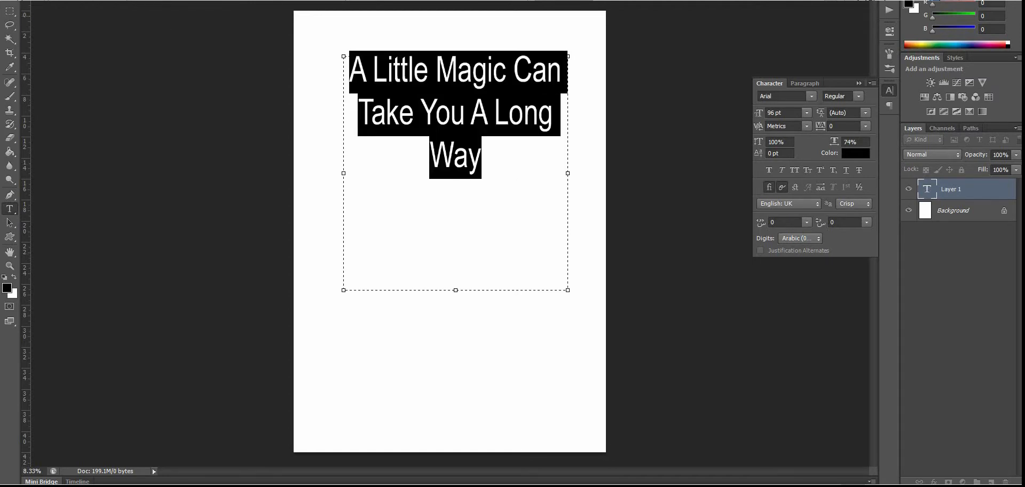
Set the quote's font to Cambria after trying Berlin Sans FB
left_click(121, 1)
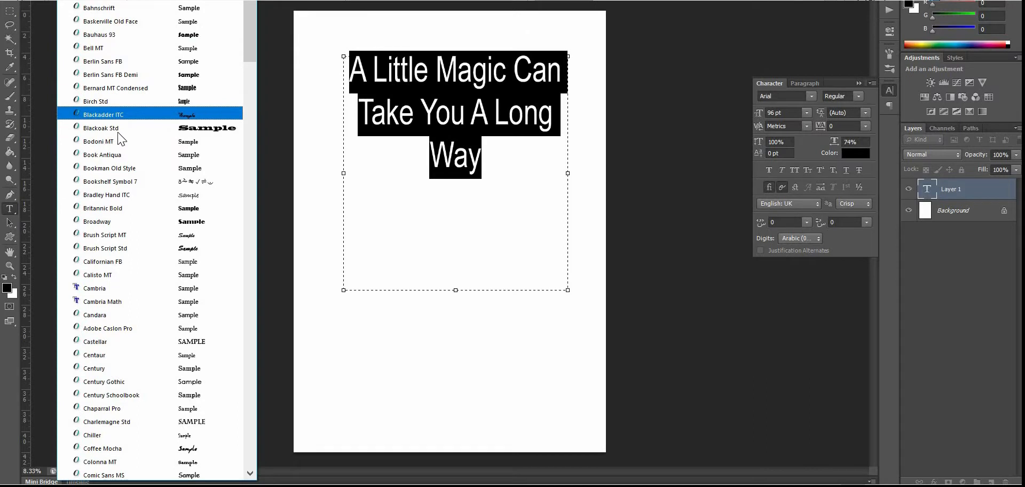
left_click(112, 62)
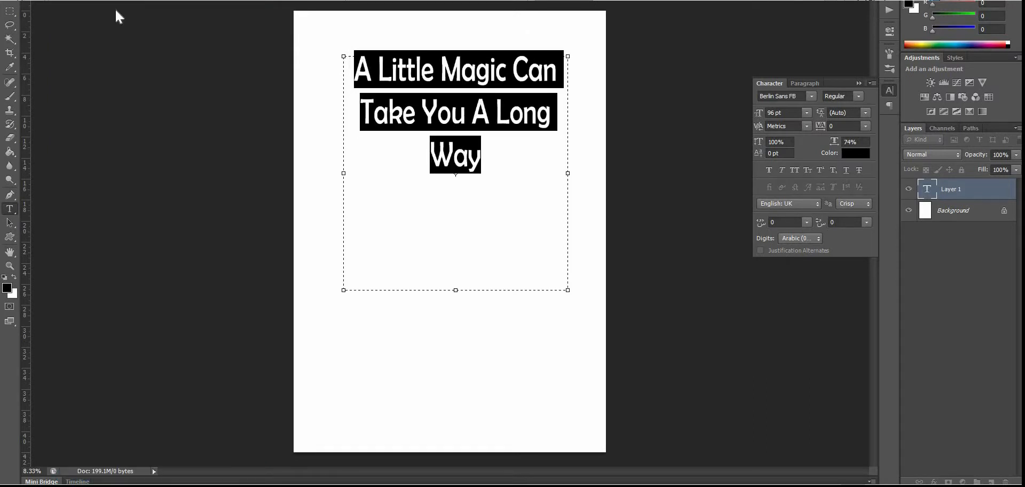
left_click(120, 1)
left_click(109, 208)
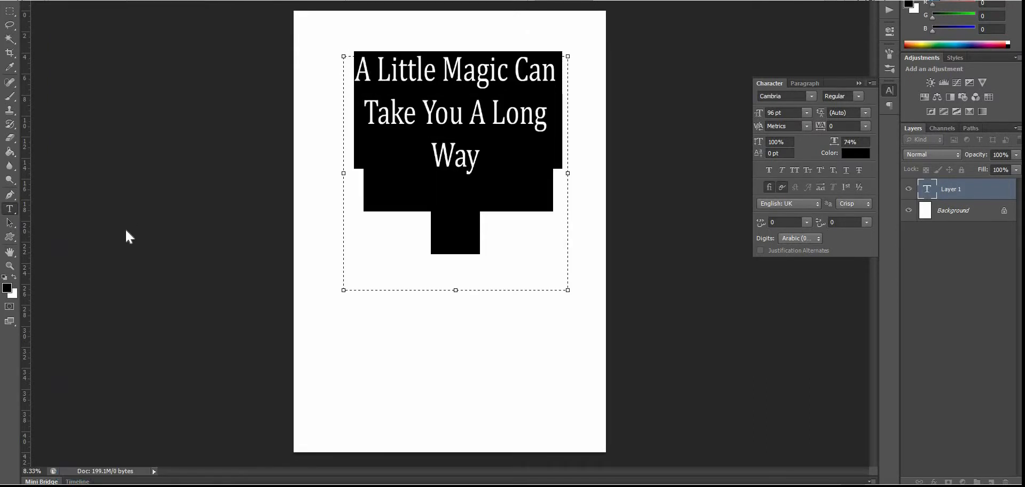
Try the bold Copperplate font on the whole quote
left_click(120, 1)
left_click(105, 234)
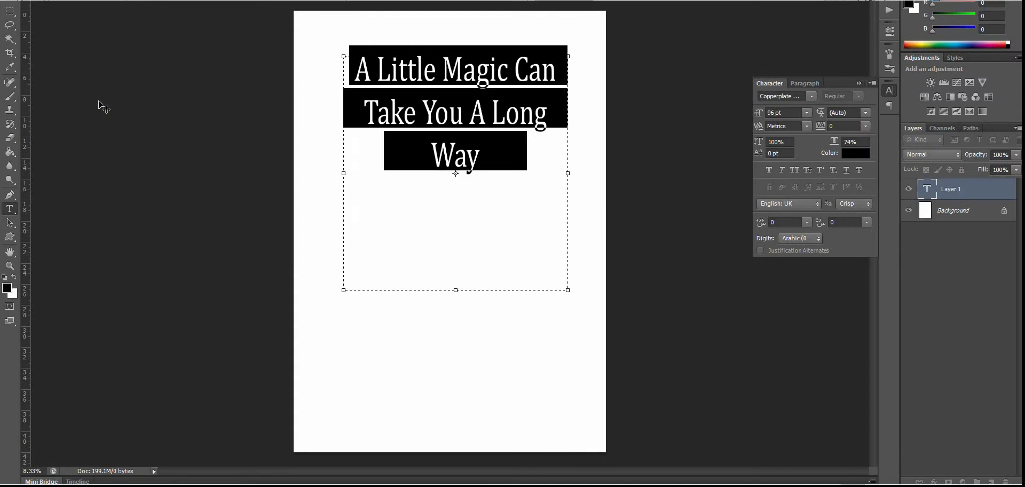
left_click(542, 154)
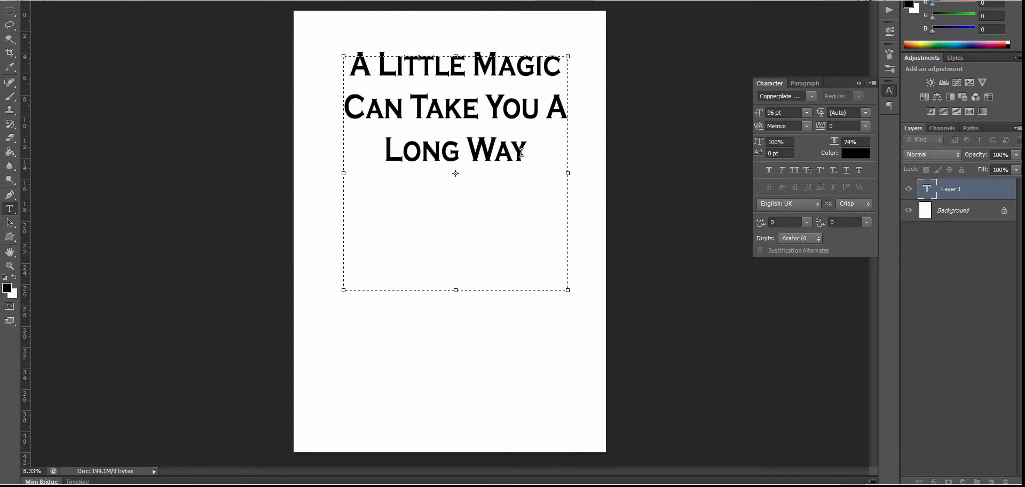
Select the whole quote and preview alternative fonts on it, including Monotype Corsiva and Ebrima
left_click_drag(550, 160, 325, 91)
left_click(410, 116)
key("ctrl+a")
key("Down")
key("Down")
key("Down")
key("Down")
key("Down")
key("Down")
key("Down")
key("Down")
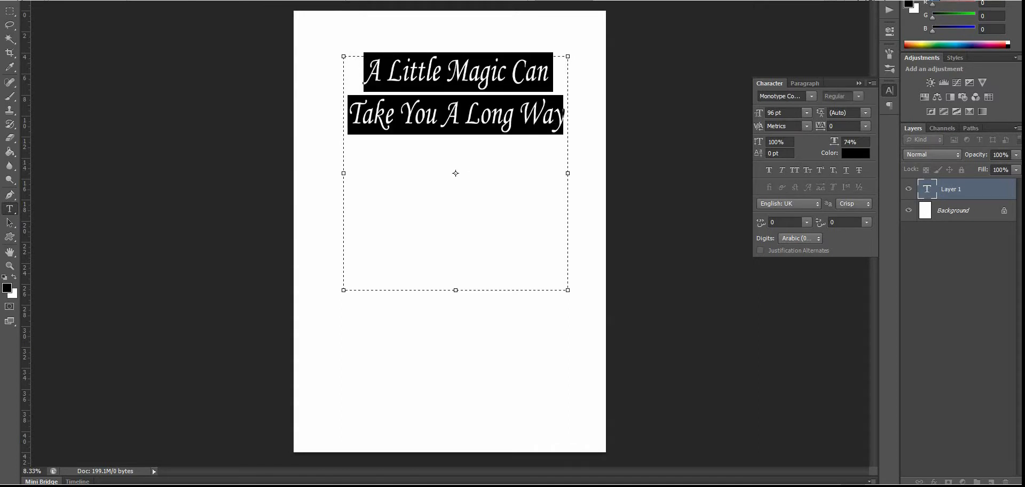
key("Down")
key("Down")
key("Down")
key("Down")
key("Down")
key("Down")
key("Down")
key("Down")
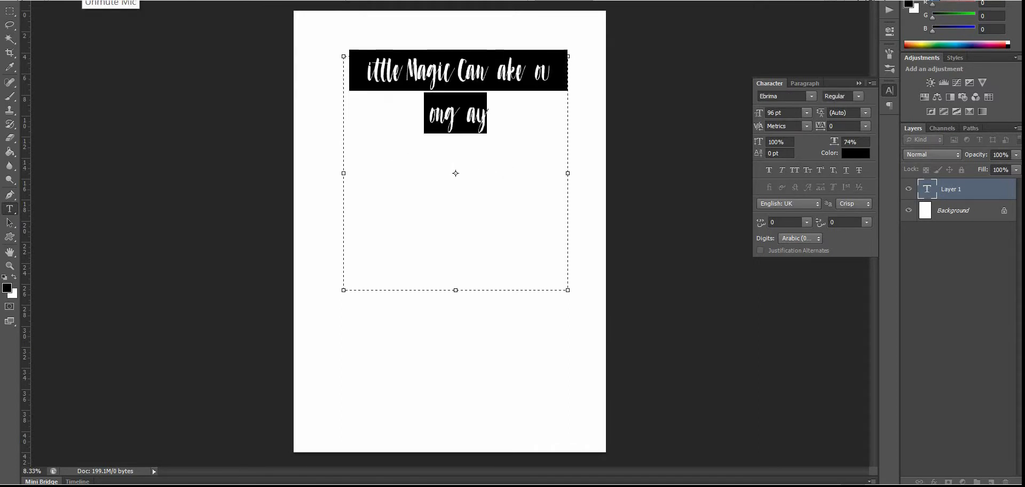
Set the whole quote in the lighter Copperplate font after comparing it with Courier and the bold Copperplate
key("Up")
key("Up")
key("Up")
key("Up")
key("Up")
key("Up")
key("Up")
key("Up")
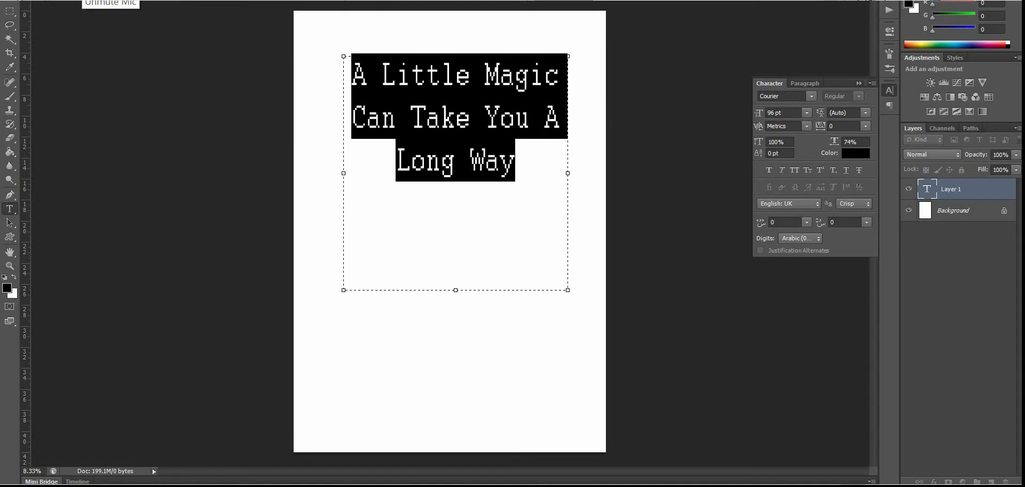
key("Down")
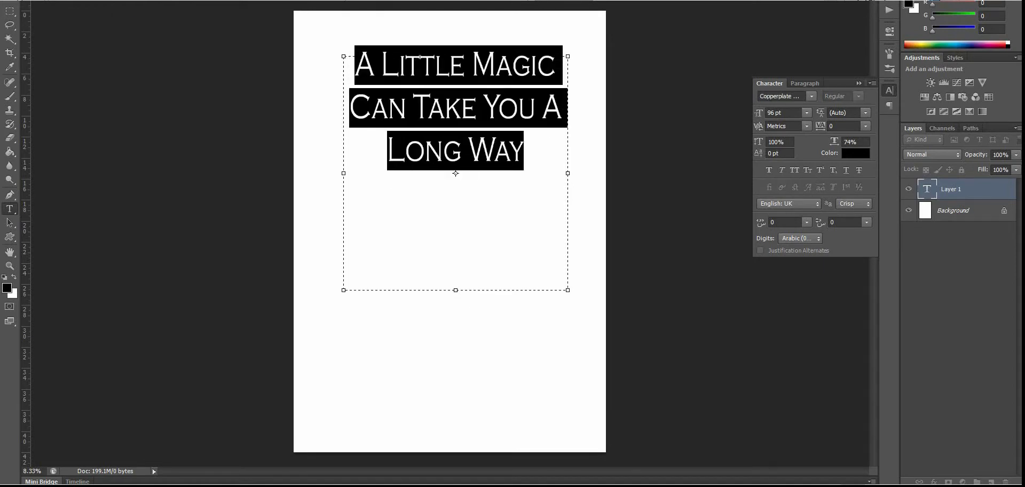
key("Up")
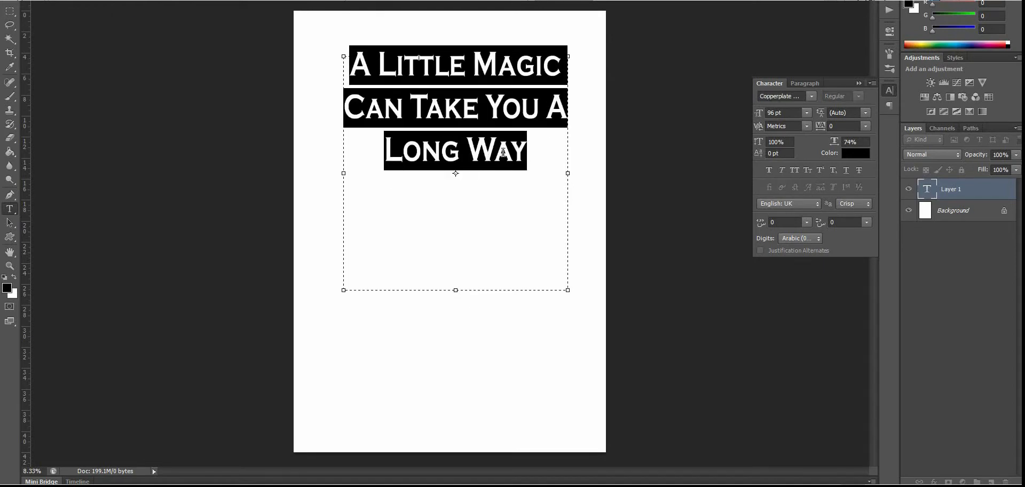
key("Down")
left_click(541, 199)
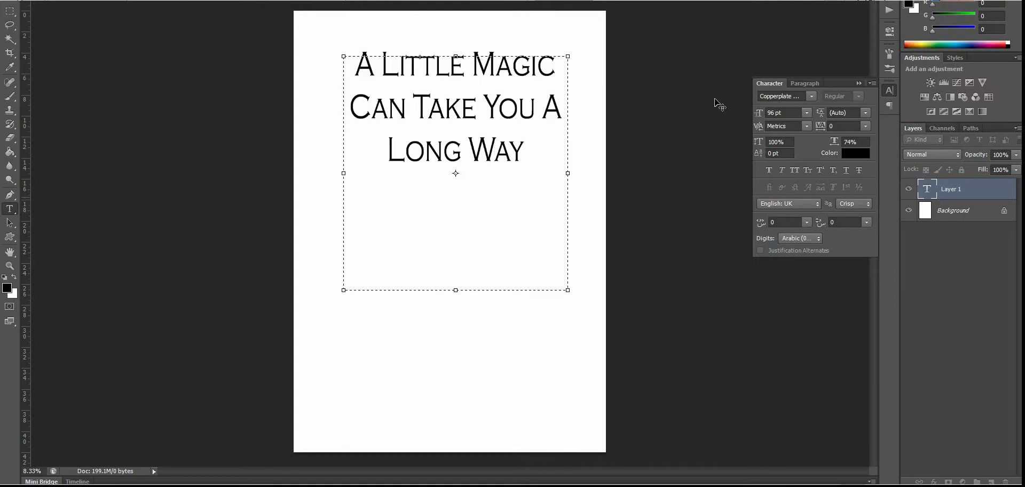
Justify the whole quote with its last line centred and narrow its text box so "A Long Way" forms the third line
key("ctrl+a")
left_click(805, 83)
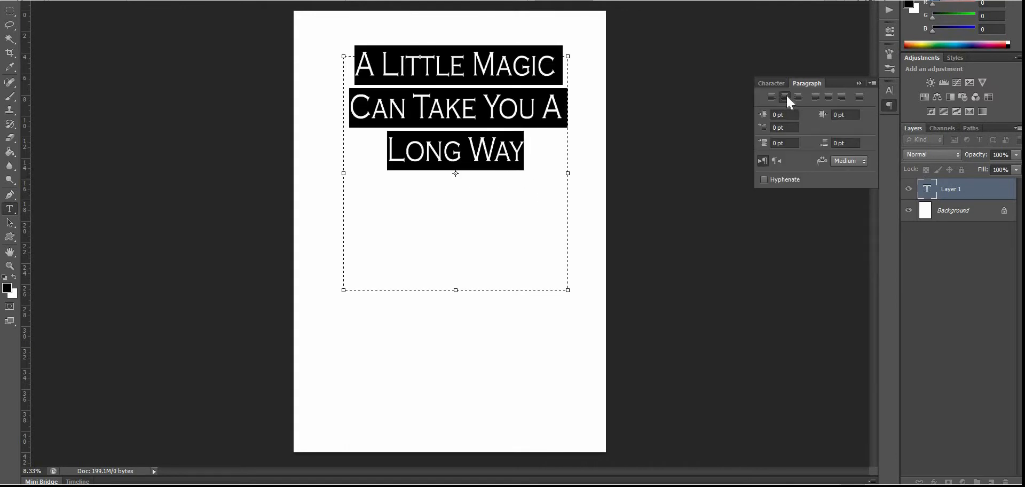
key("ctrl+z")
key("ctrl+z")
left_click(826, 97)
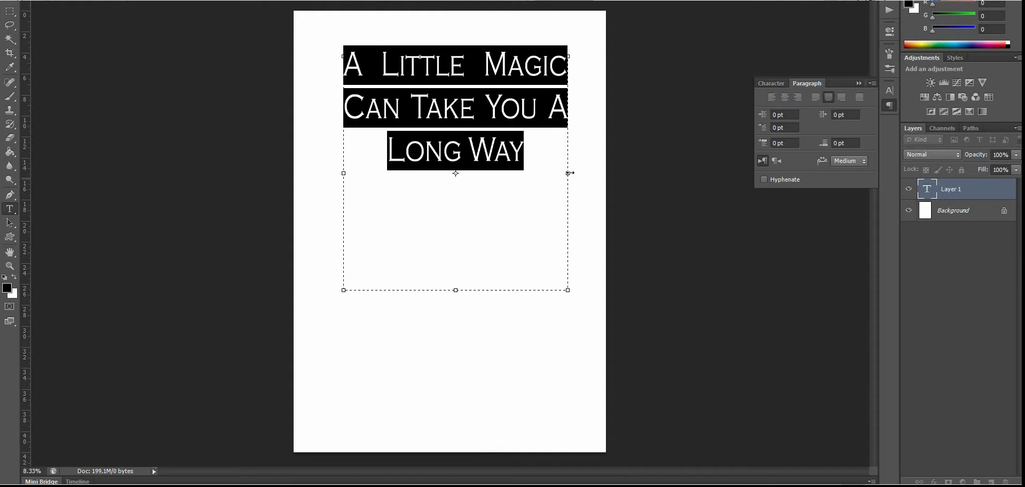
left_click_drag(567, 171, 557, 171)
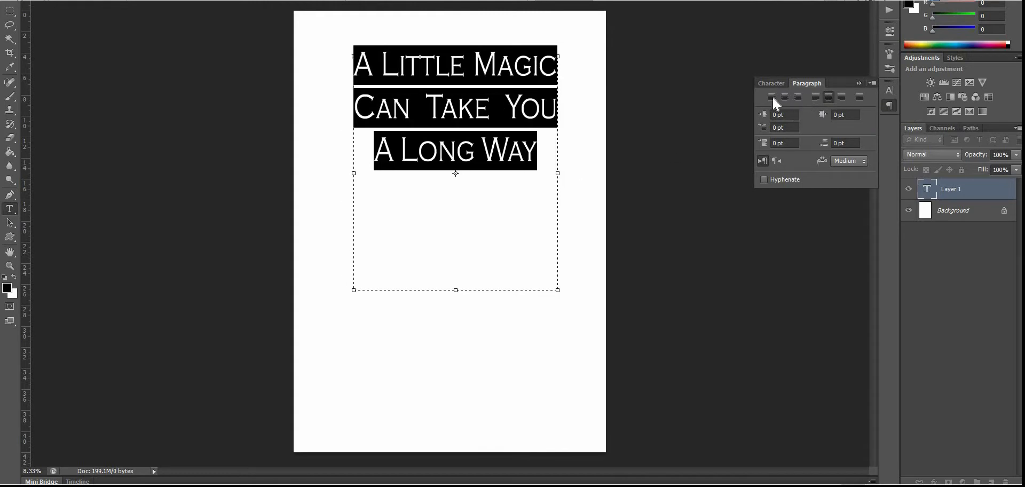
Centre-align all lines of the quote after trying left alignment
left_click(772, 97)
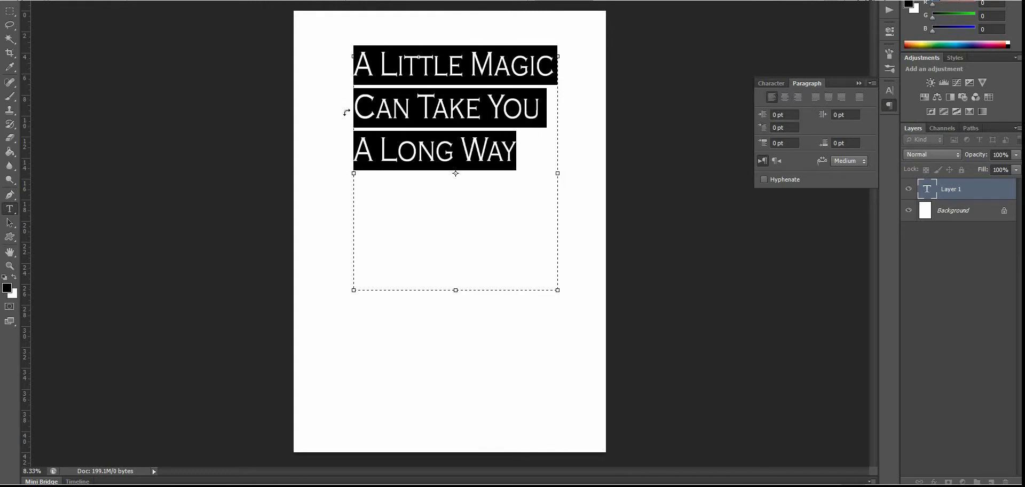
left_click(785, 97)
left_click(553, 127)
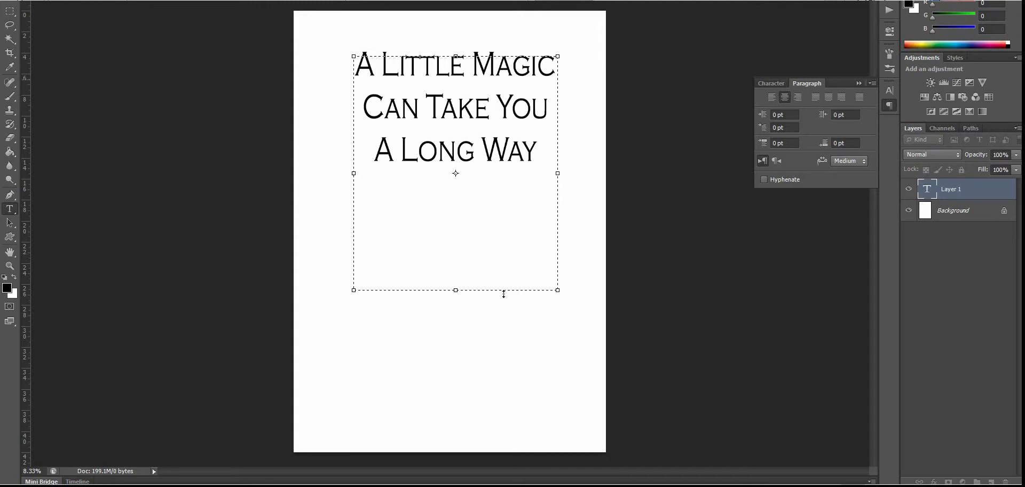
Put "Magic" on its own line and enlarge the word well beyond the rest of the quote
key("Return")
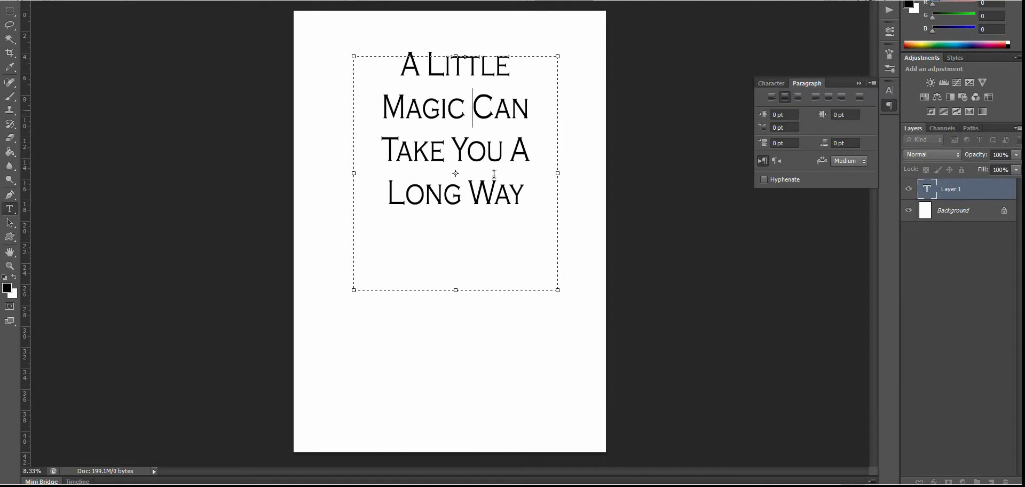
key("Return")
left_click_drag(500, 107, 429, 104)
left_click_drag(506, 112, 412, 106)
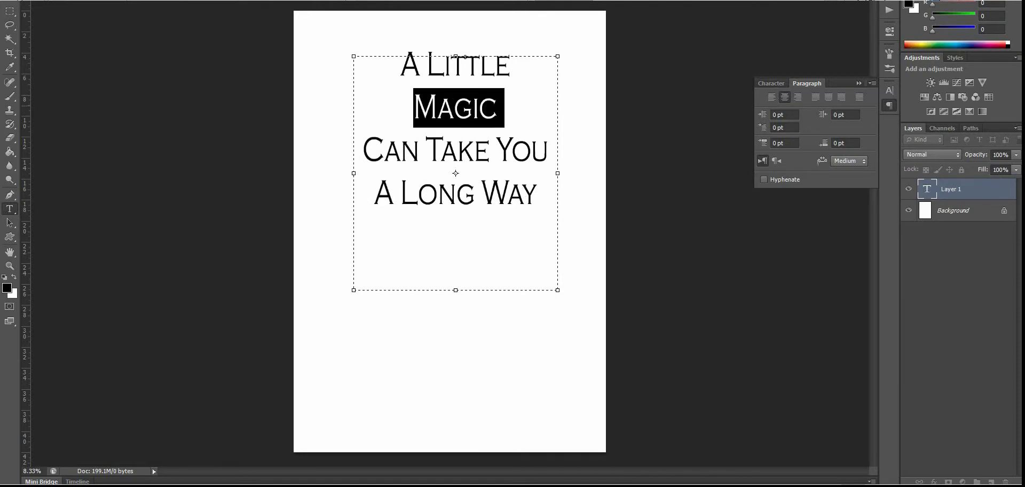
key("ctrl+shift+period")
key("ctrl+shift+period")
key("ctrl+shift+period")
key("ctrl+shift+period")
key("ctrl+shift+period")
key("ctrl+shift+period")
key("ctrl+shift+period")
key("ctrl+shift+period")
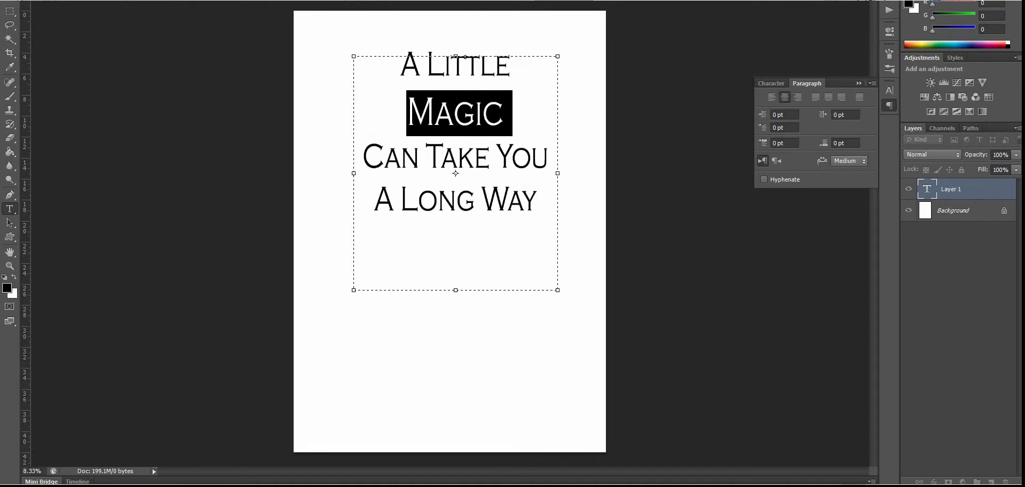
key("ctrl+shift+period")
key("ctrl+shift+period")
Break the text below "Magic" into three lines: "Can Take", "You A" and "Long Way"
left_click(378, 171)
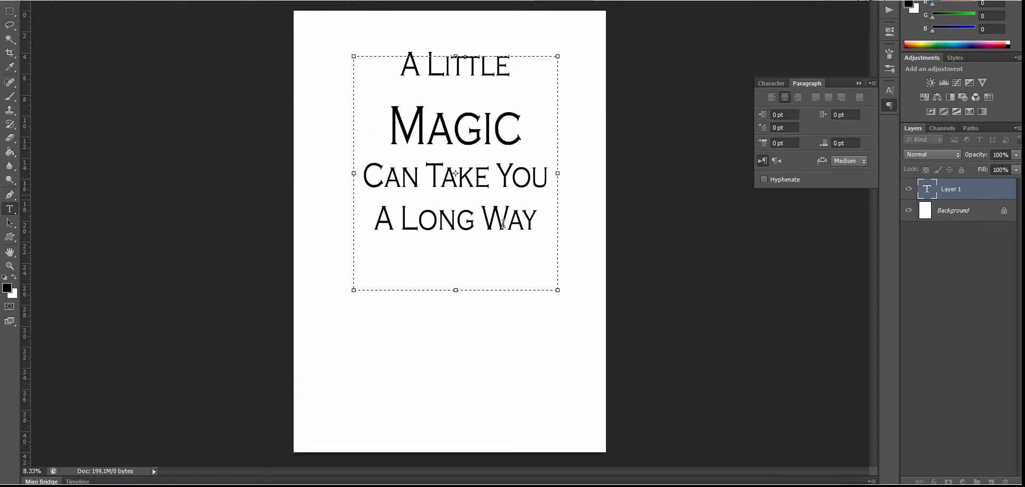
key("Return")
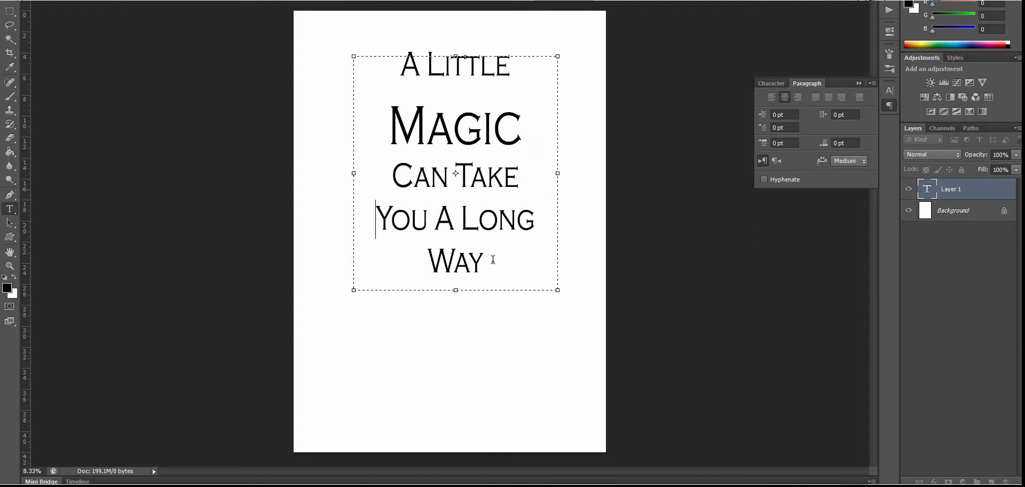
left_click(460, 219)
key("Return")
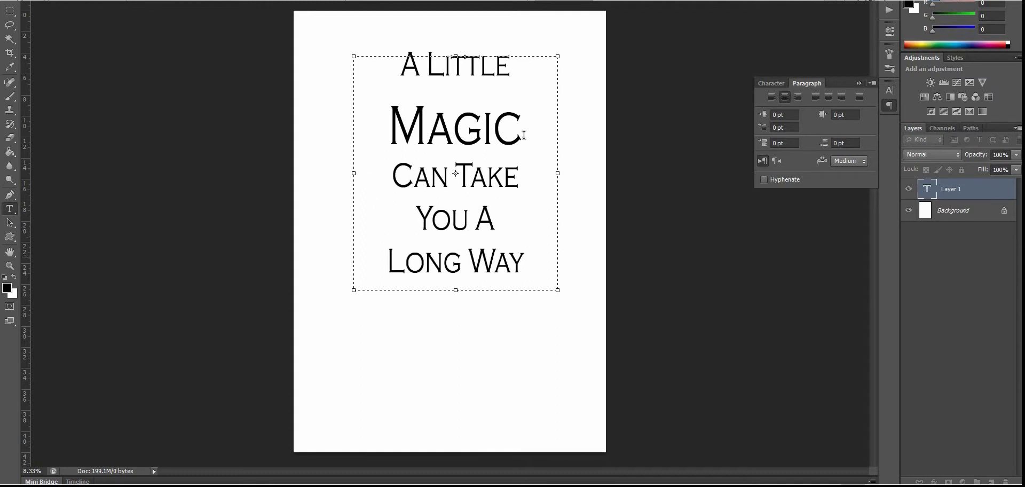
Change the font of the word "Magic" to a flowing handwritten script
left_click_drag(524, 129, 385, 130)
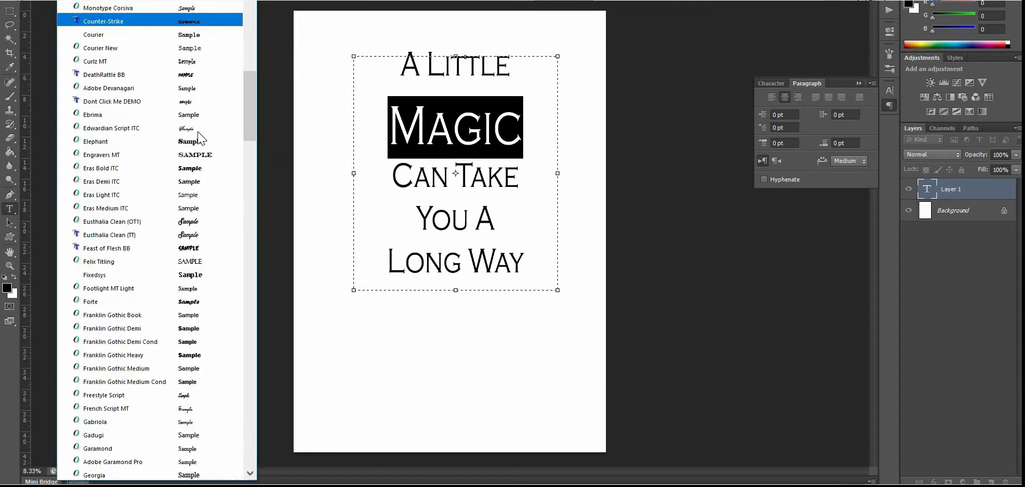
scroll(198, 135, "down", 12)
scroll(200, 138, "down", 15)
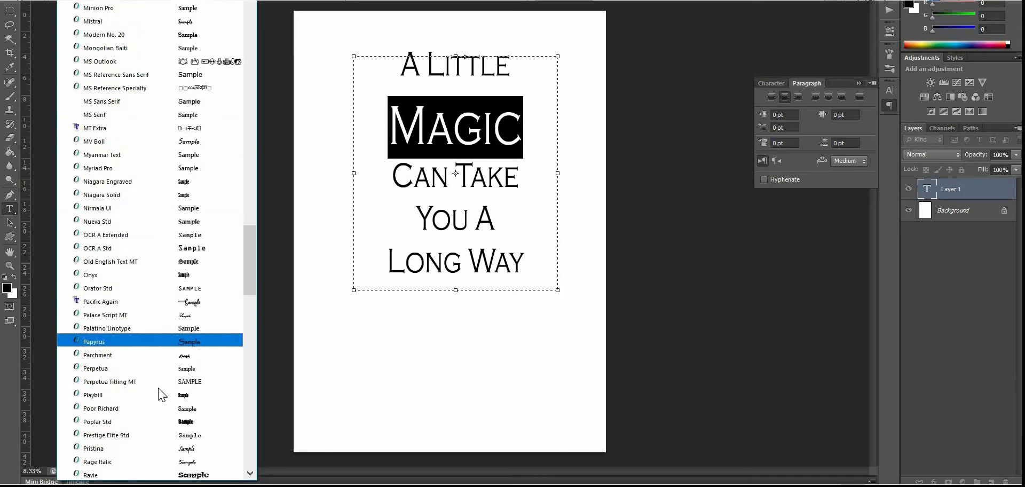
key("Return")
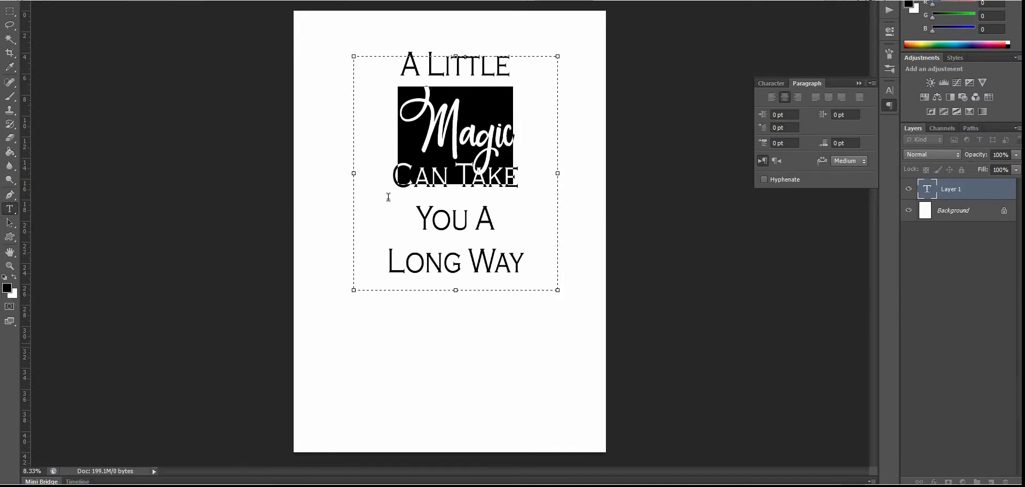
Reselect the whole word "Magic" and enlarge it slightly more
left_click(522, 137)
left_click(513, 135)
left_click_drag(501, 157, 404, 128)
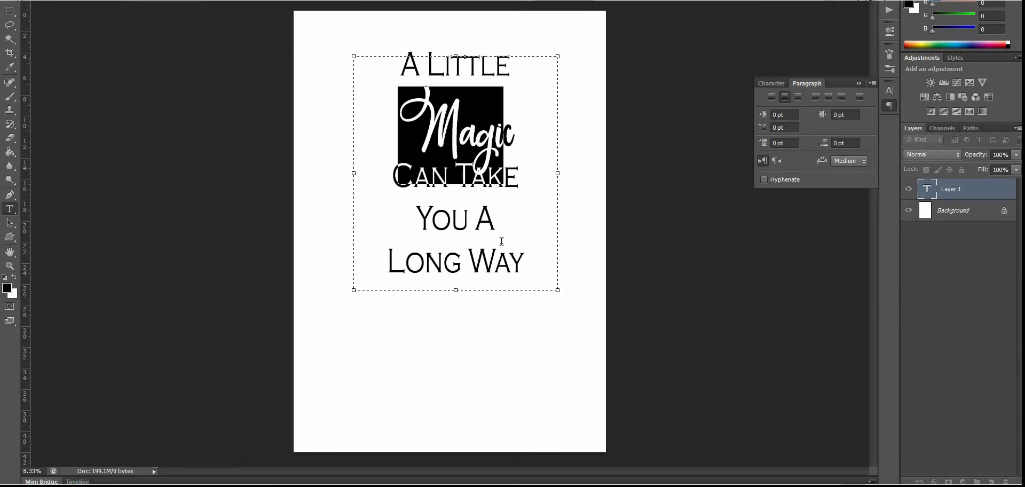
left_click(514, 137)
left_click_drag(504, 160, 398, 131)
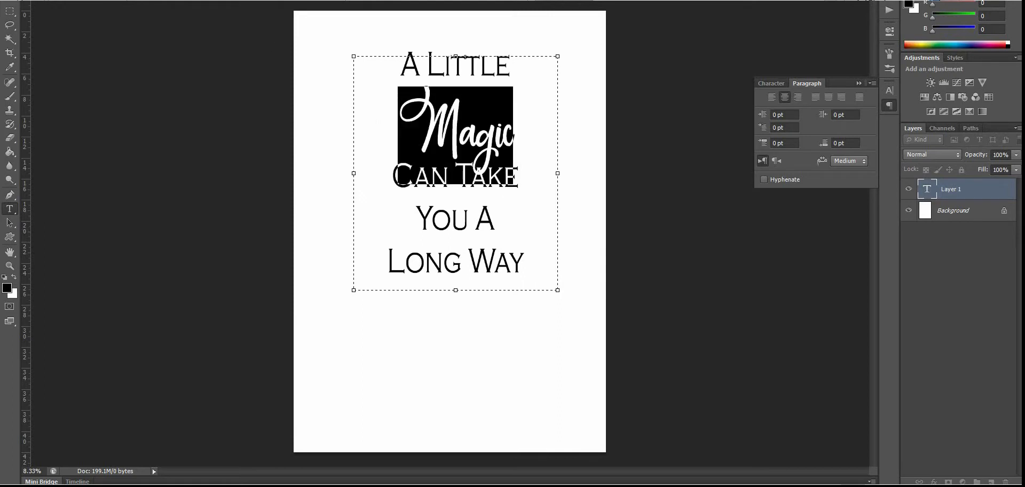
key("ctrl+shift+period")
key("ctrl+shift+period")
key("ctrl+shift+period")
key("ctrl+shift+period")
left_click(535, 174)
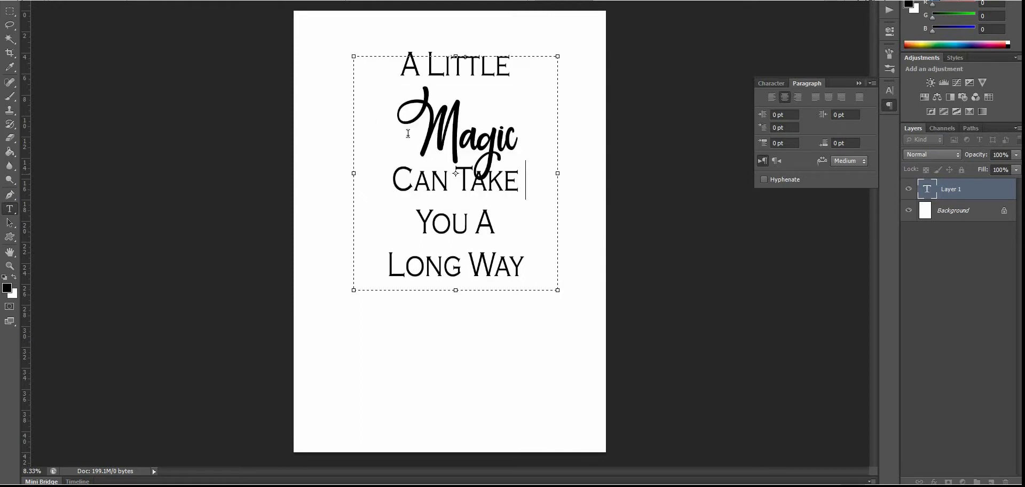
Recolour the word "Magic" from black to a bright yellow
double_click(480, 144)
left_click(908, 4)
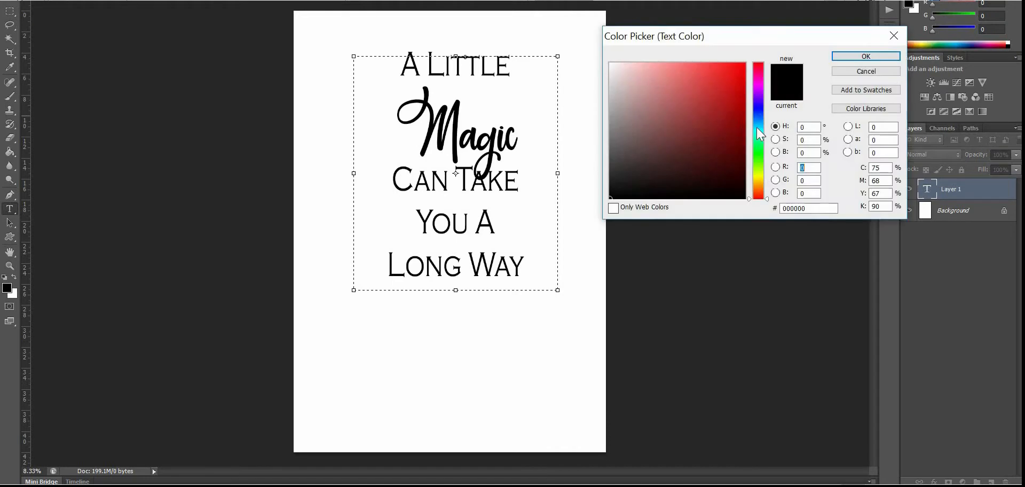
left_click_drag(754, 155, 762, 176)
left_click(716, 83)
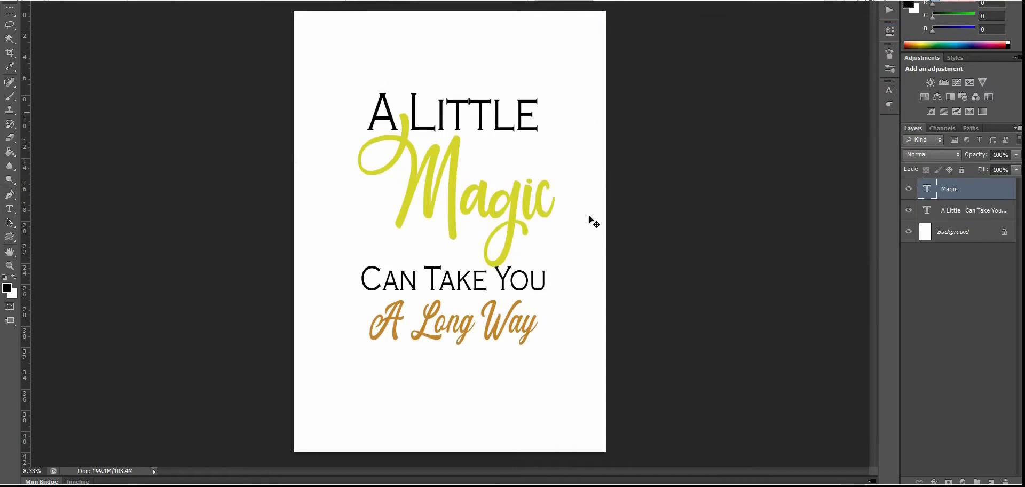
Hide the white Background layer and save the artwork in Photoshop format as "Roald Dahl"
left_click(908, 232)
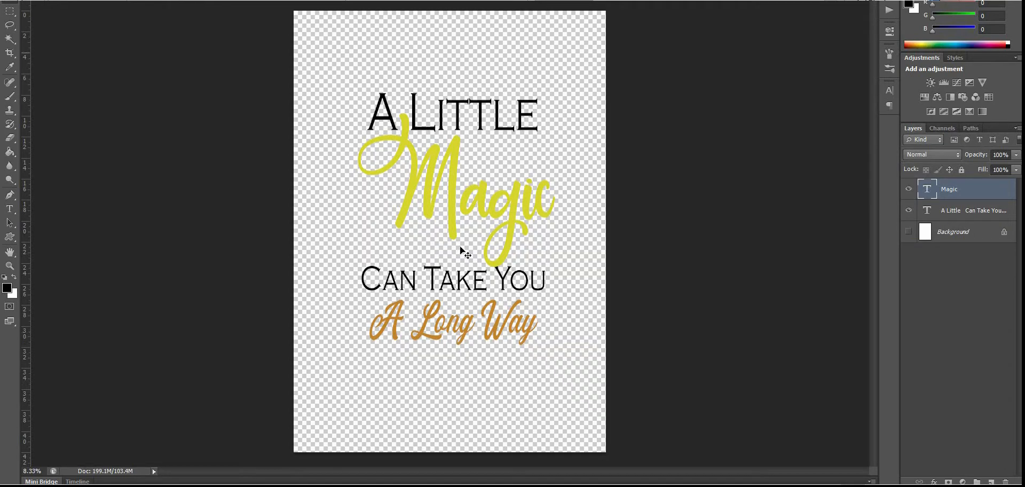
key("ctrl+s")
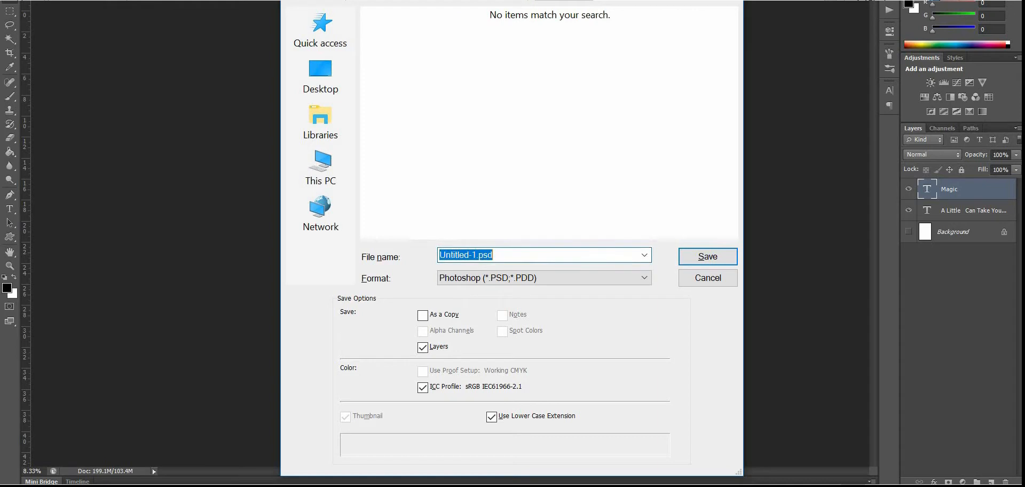
type("Roald Dahl")
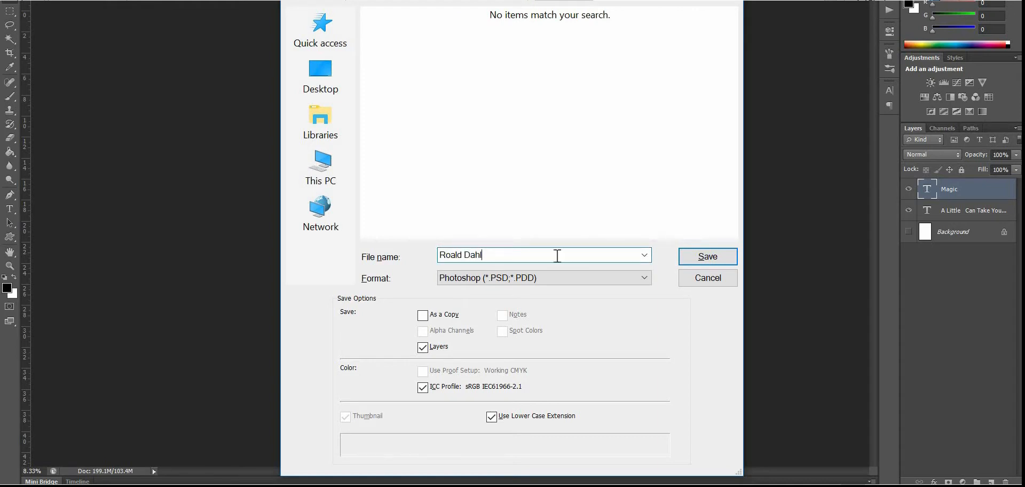
left_click(697, 262)
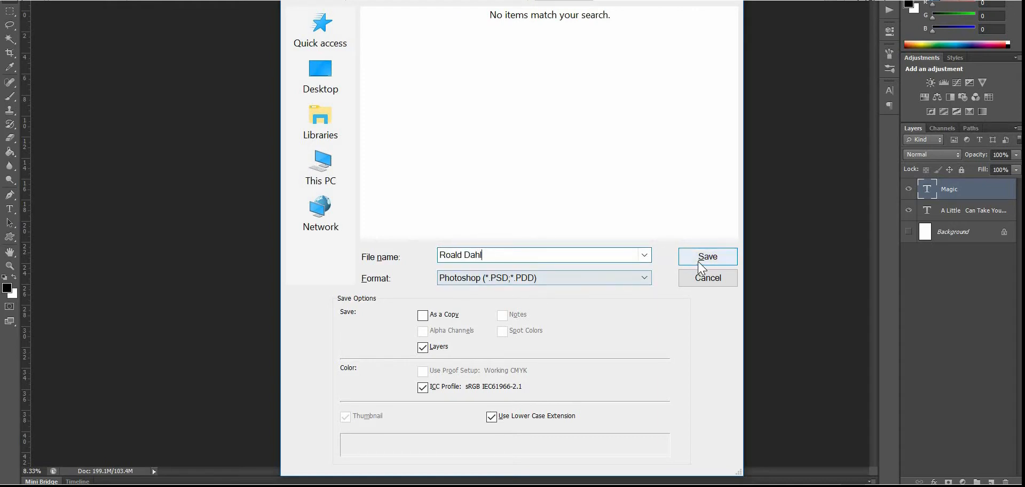
key("Return")
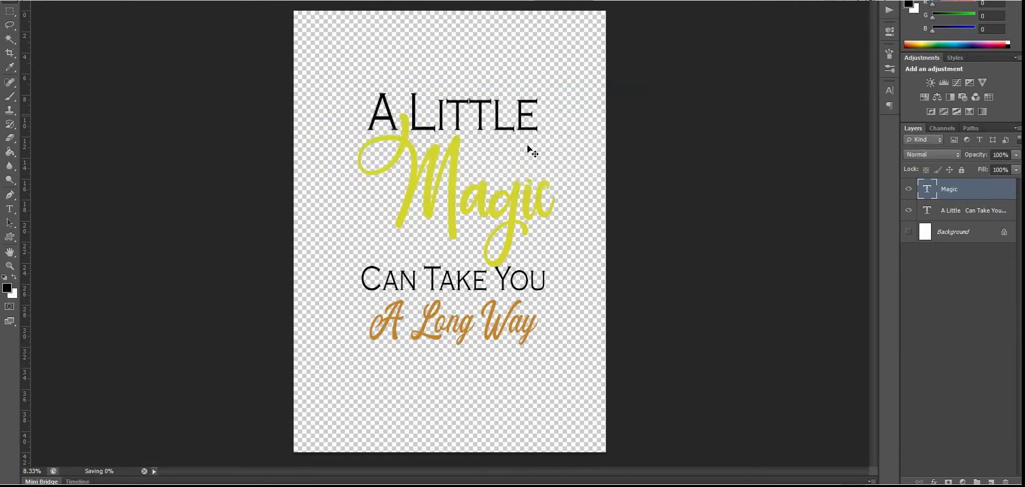
Save a JPEG copy of the artwork as "Roald Dahl.jpg" at maximum quality 12
key("ctrl+shift+s")
left_click(546, 277)
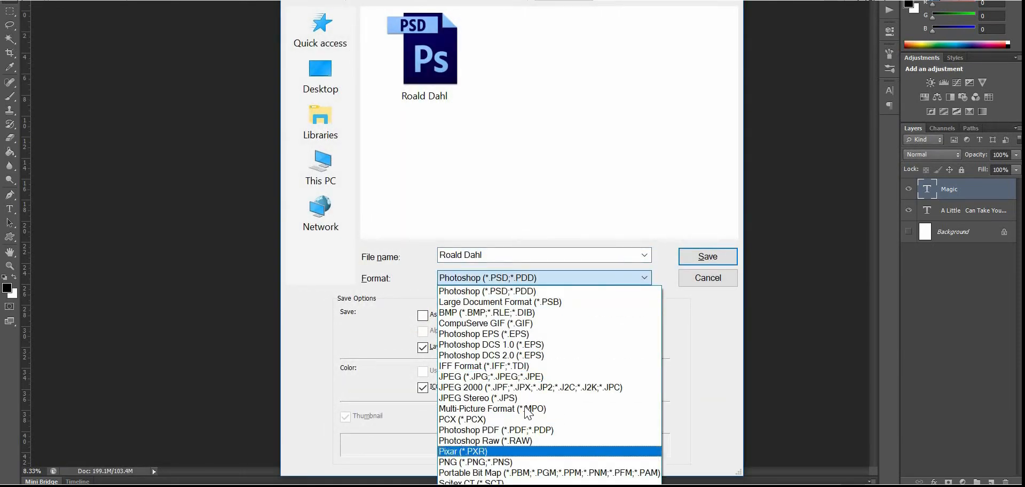
left_click(713, 241)
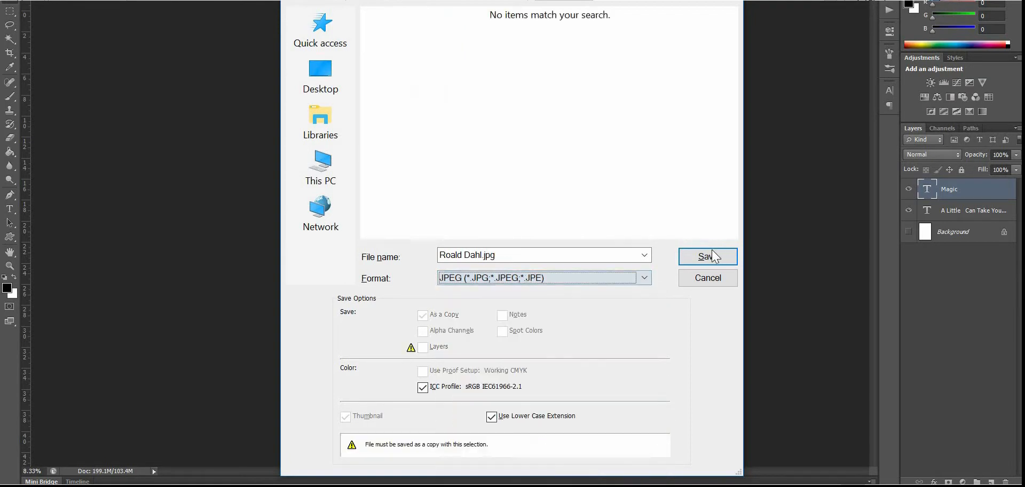
key("Return")
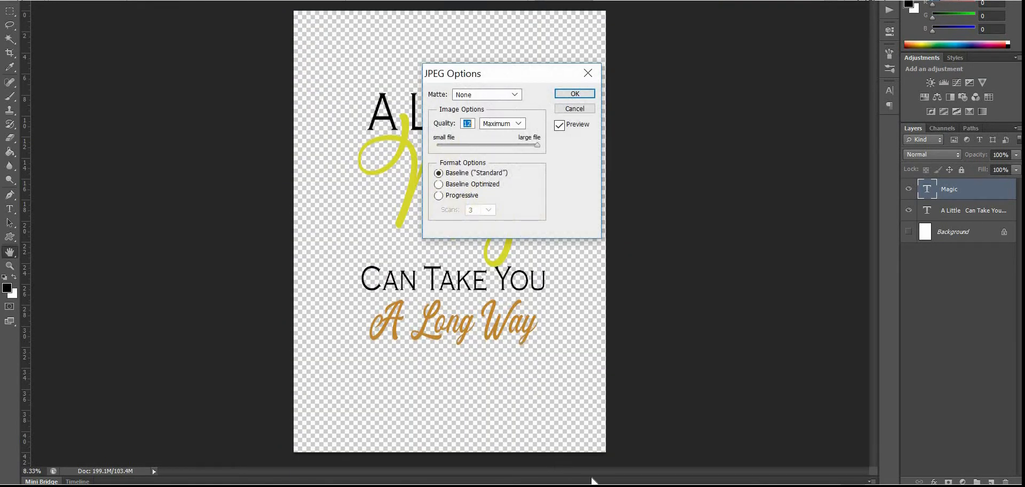
key("Return")
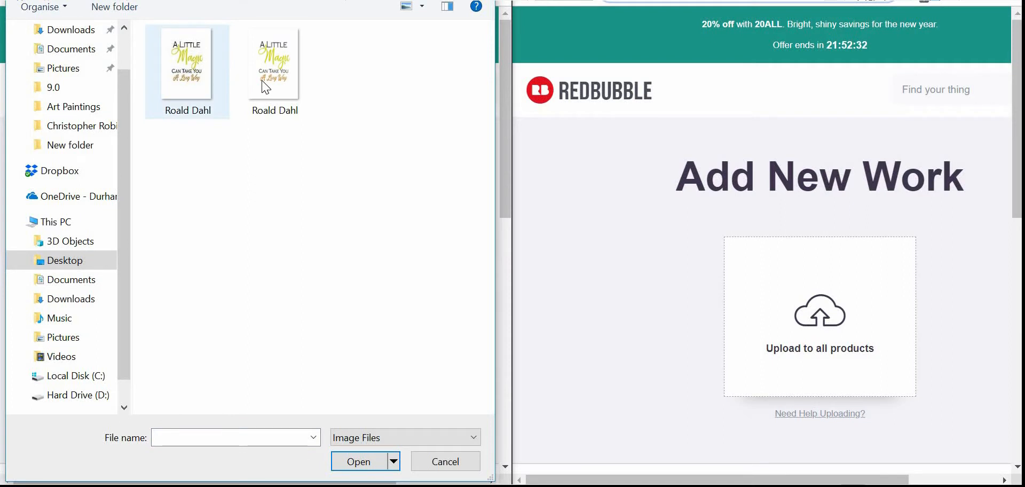
Upload the JPEG artwork to one new Redbubble work and the transparent version to a second new work for comparison
left_click(199, 77)
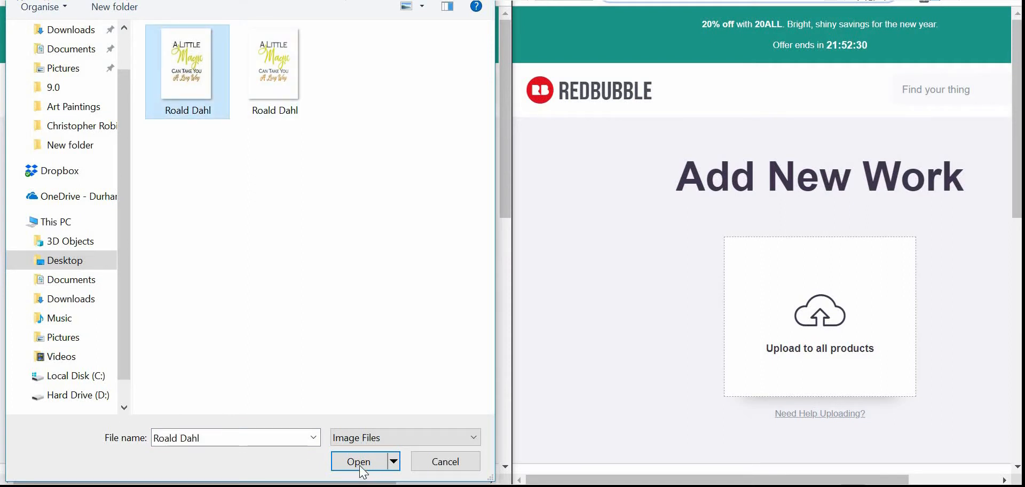
left_click(361, 466)
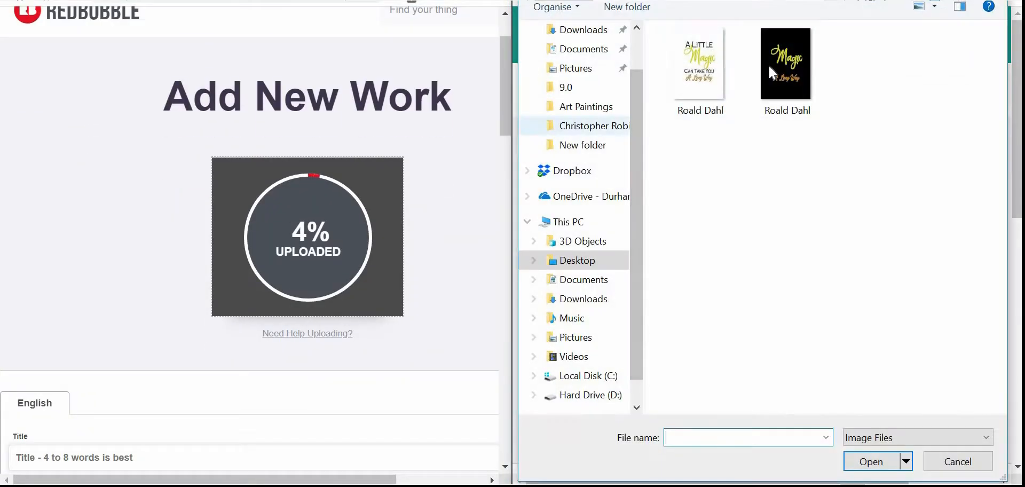
left_click(768, 66)
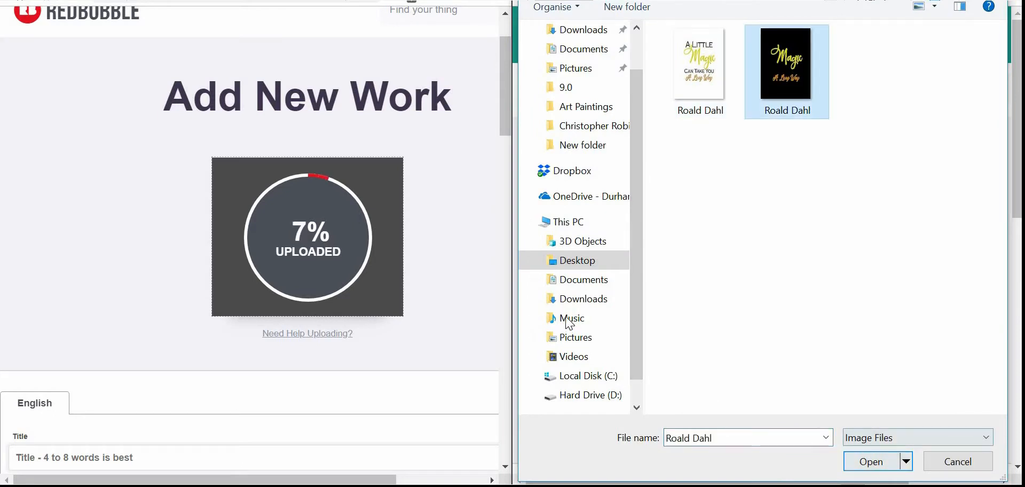
key("Return")
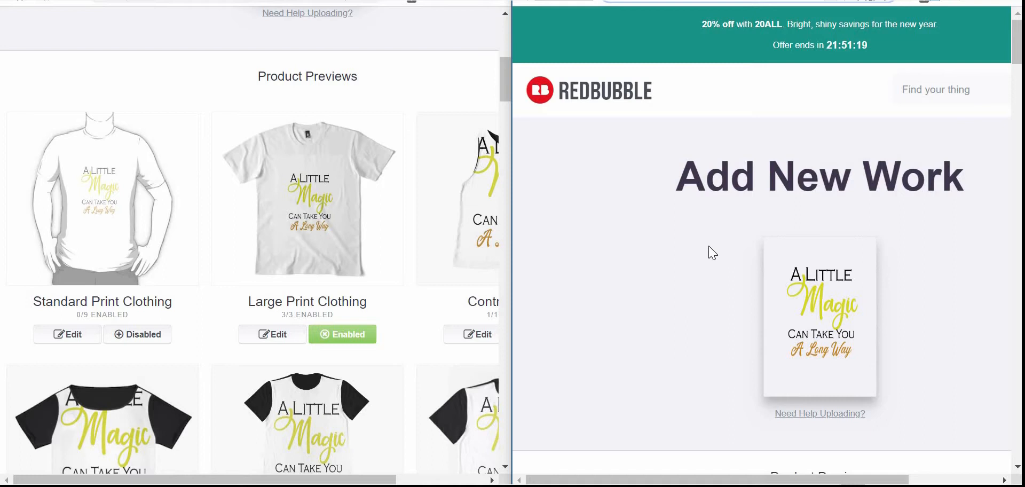
Set the default colour of Large Print Clothing to black in the work that uses the JPEG artwork
scroll(710, 250, "down", 1)
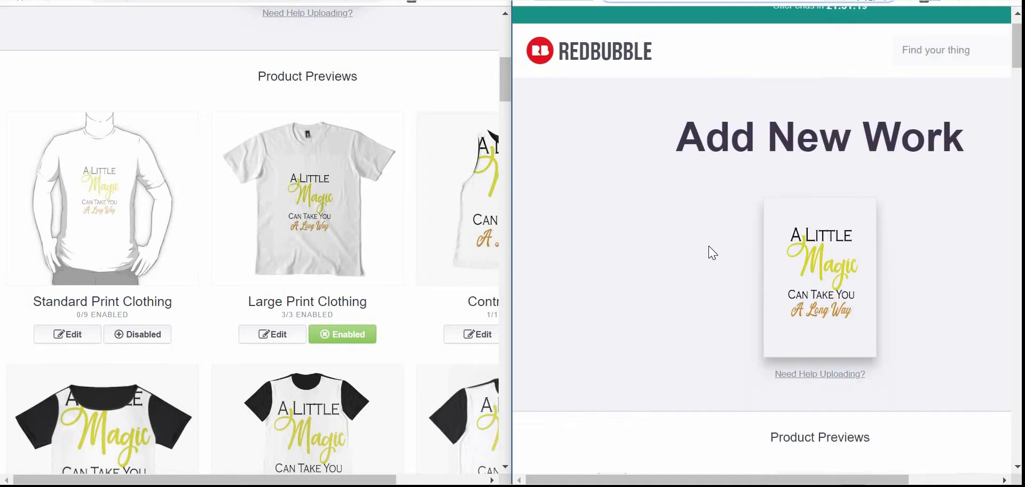
scroll(711, 250, "down", 6)
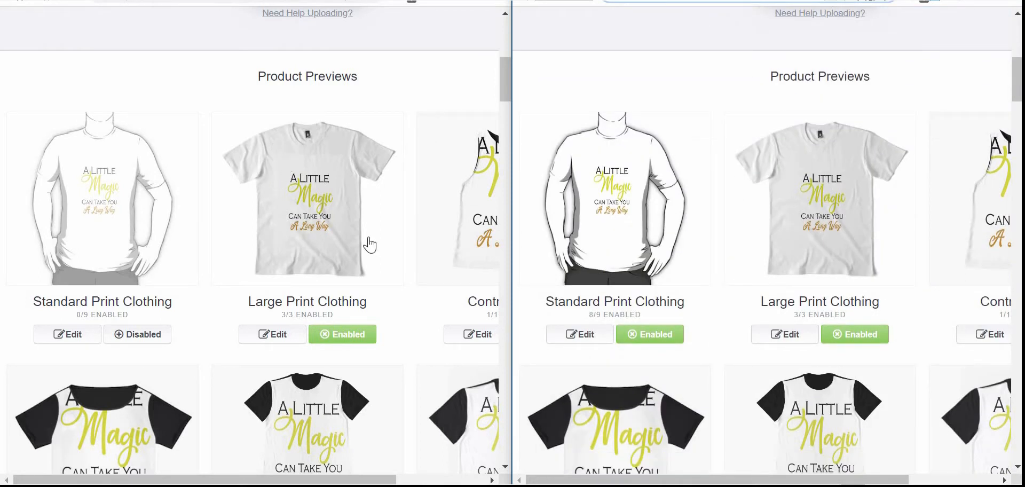
left_click(395, 251)
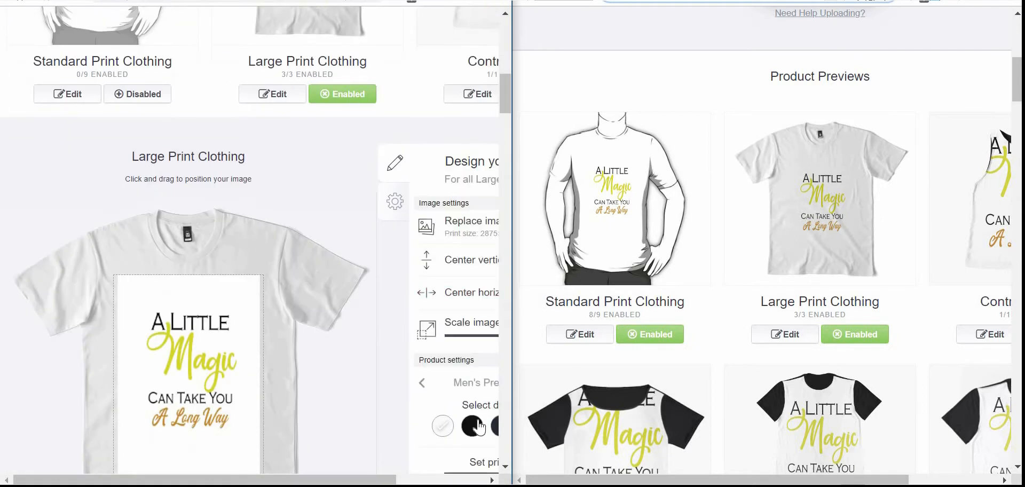
left_click(479, 427)
scroll(304, 183, "up", 5)
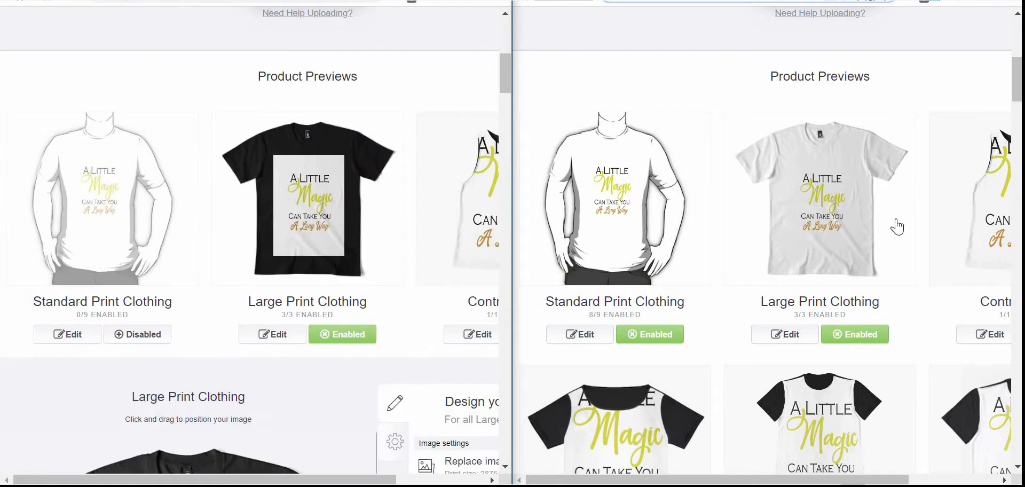
Set the default colour of Large Print Clothing to black in the work that uses the transparent artwork
left_click(837, 237)
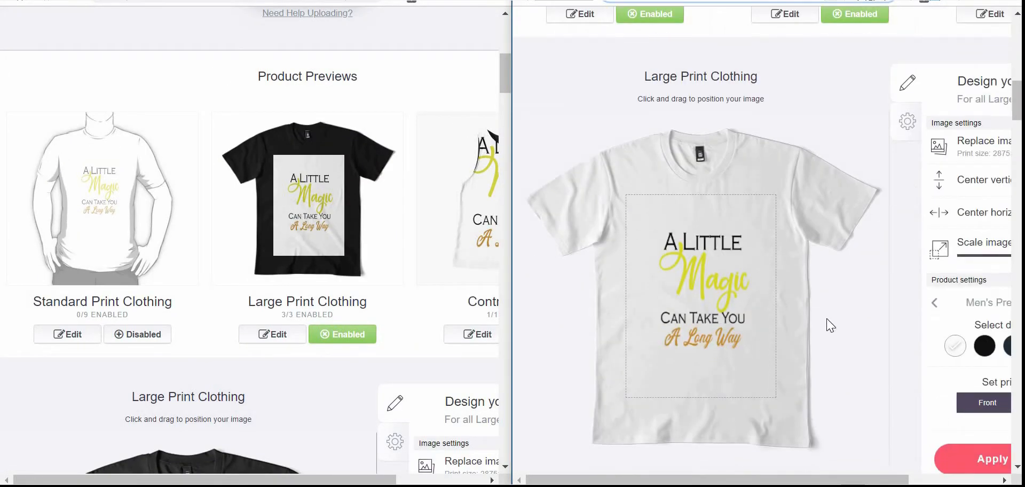
scroll(828, 317, "up", 6)
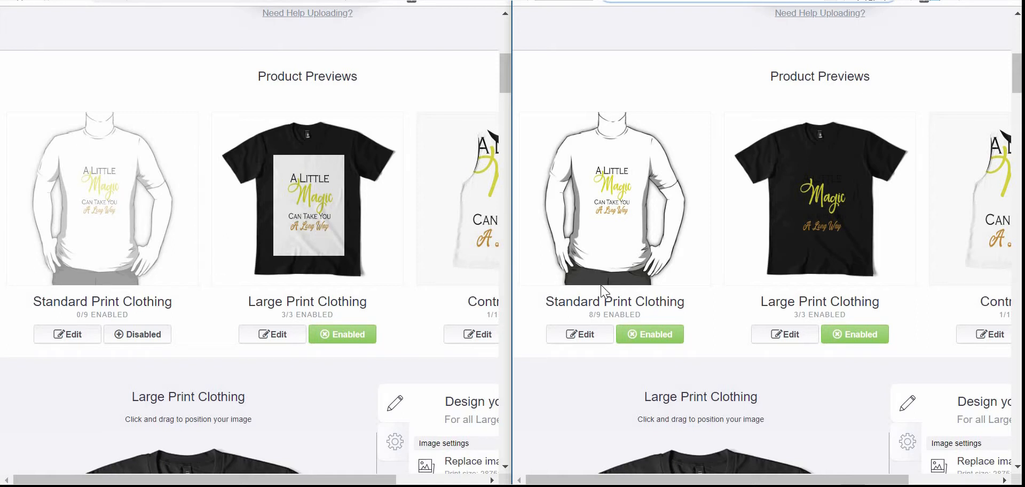
scroll(415, 239, "down", 5)
scroll(418, 240, "down", 1)
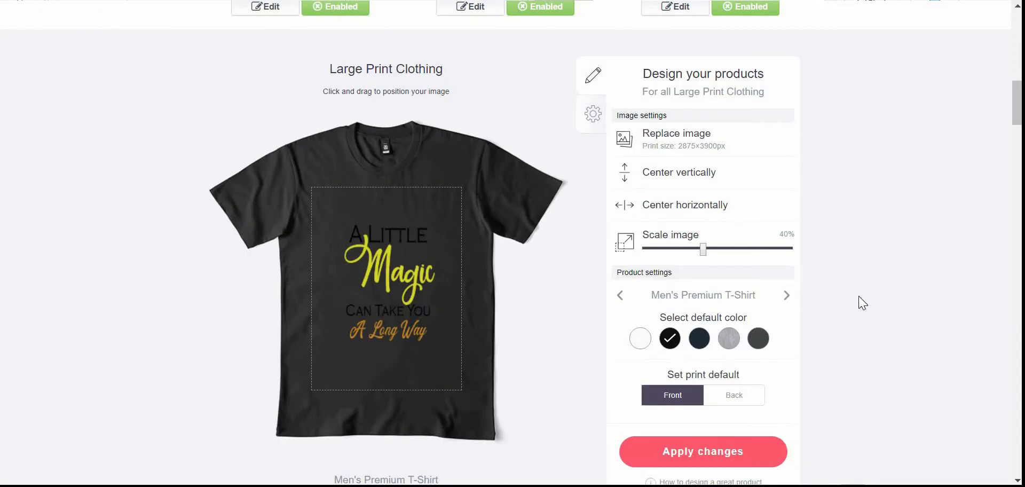
Replace the Phone Cases & Skins image with the quote design on a fireworks photo background
scroll(863, 302, "up", 7)
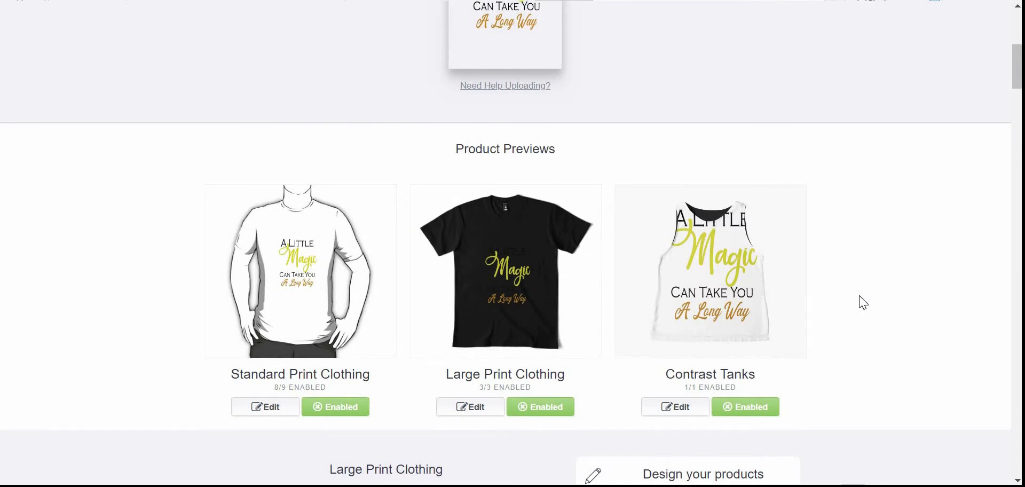
scroll(863, 302, "down", 15)
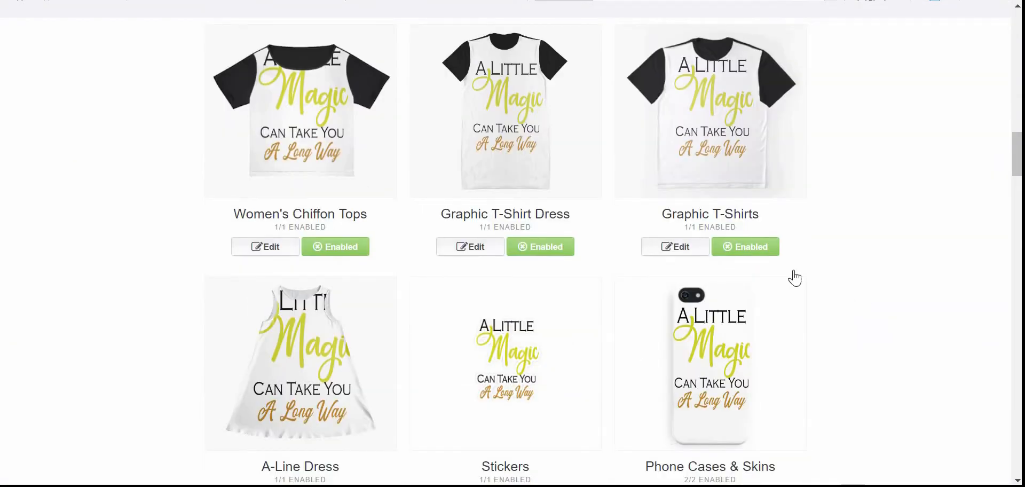
scroll(794, 277, "down", 2)
scroll(874, 253, "down", 5)
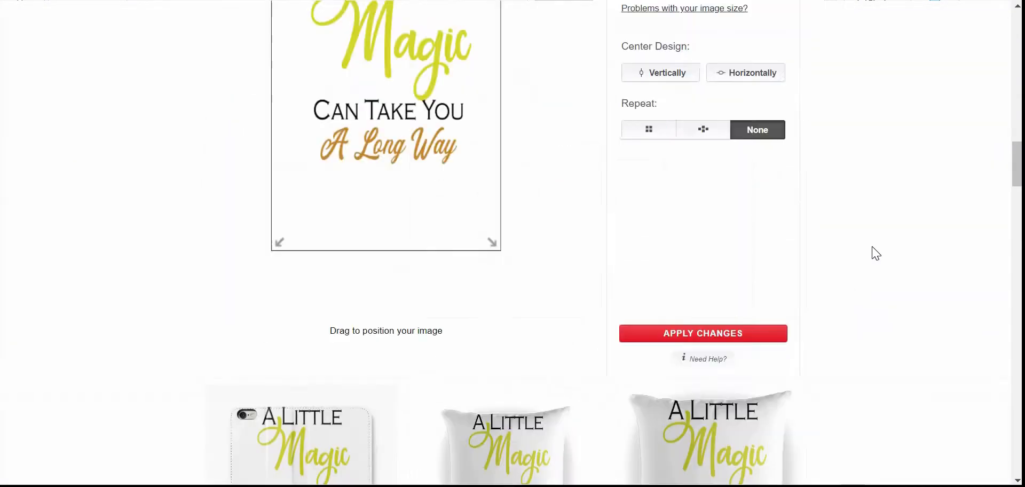
scroll(874, 253, "up", 7)
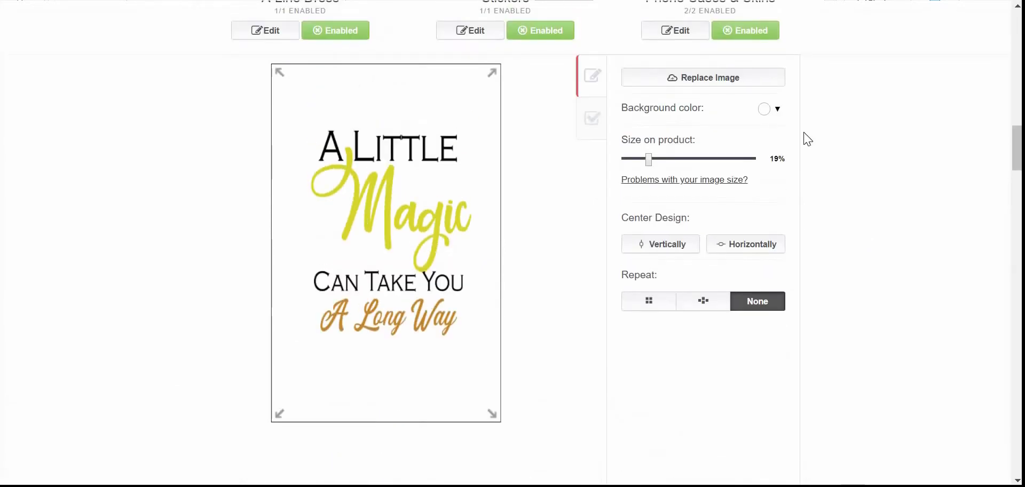
left_click(710, 80)
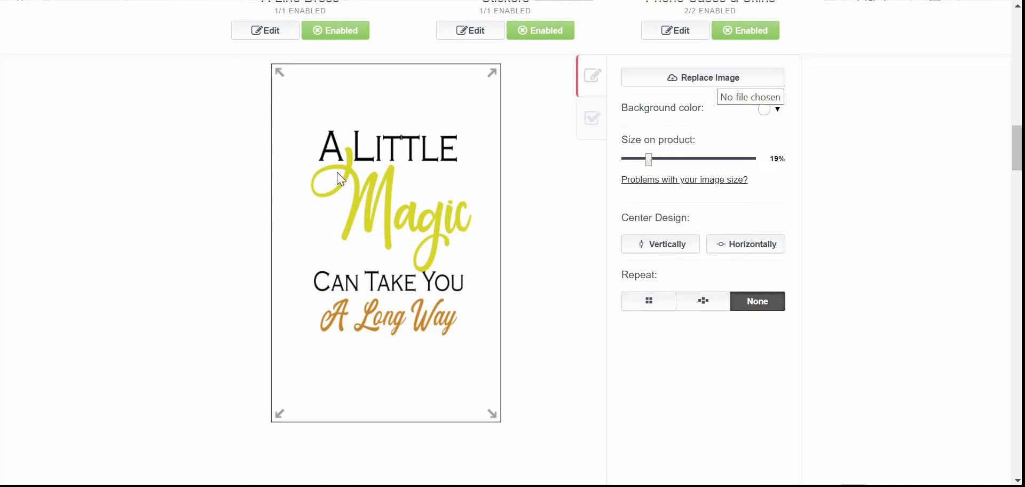
double_click(358, 80)
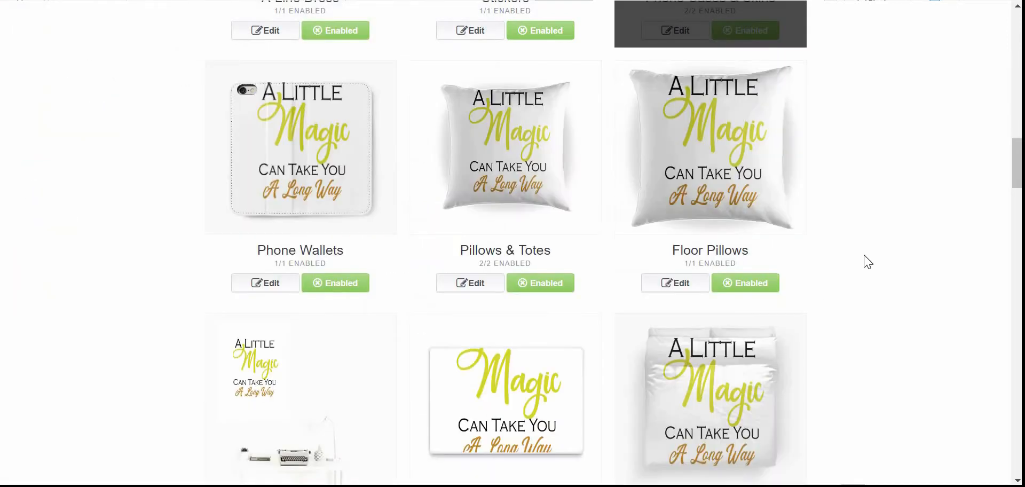
Examine how the fireworks design fits the phone case and how the quote sits on the other product previews
scroll(867, 261, "up", 5)
scroll(867, 262, "up", 2)
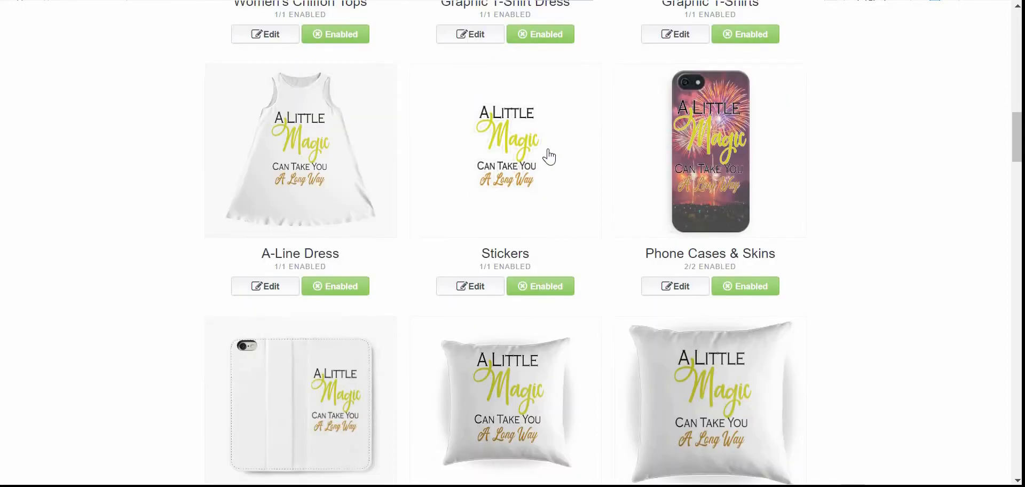
left_click(713, 144)
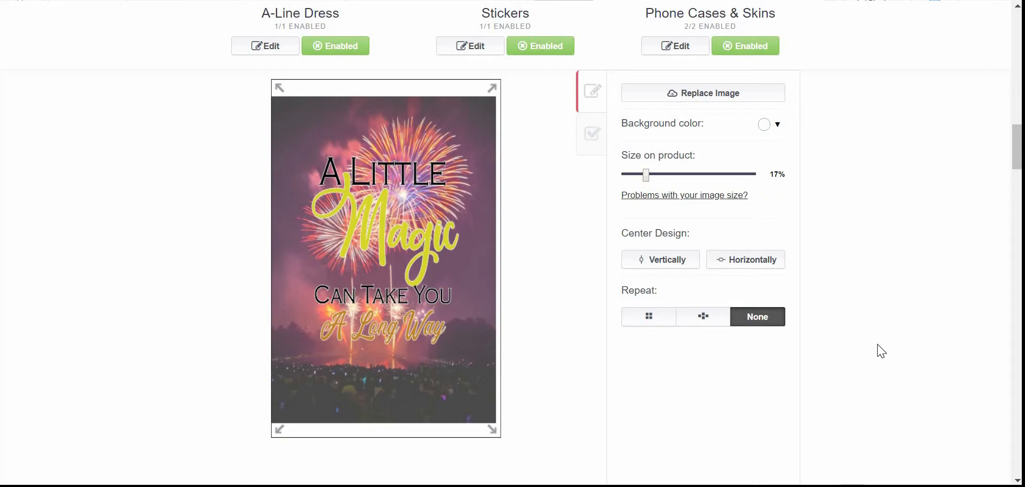
scroll(875, 348, "up", 6)
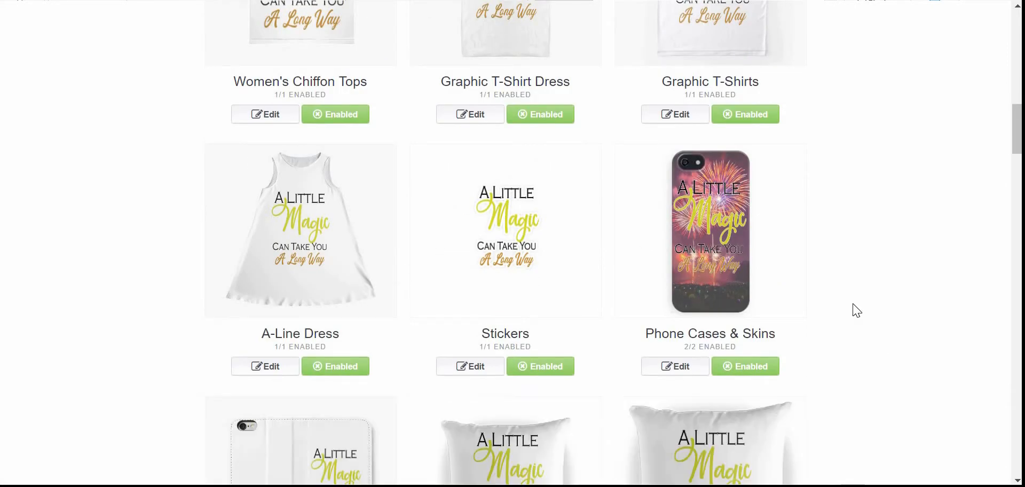
scroll(854, 308, "up", 15)
scroll(856, 309, "down", 5)
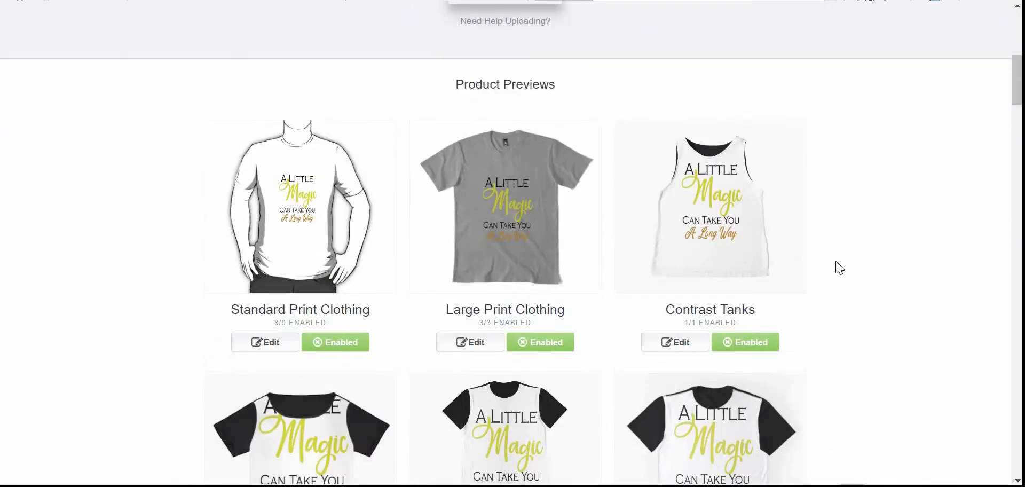
scroll(839, 267, "down", 15)
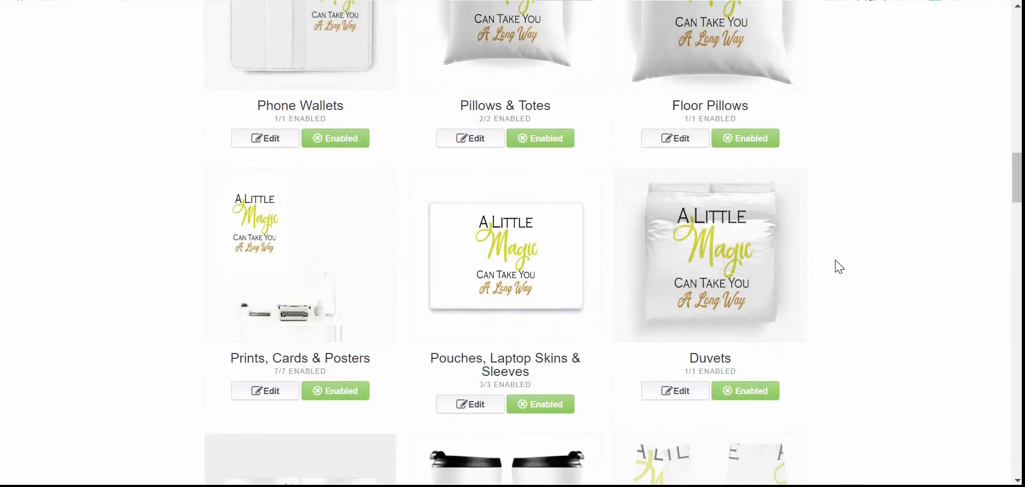
scroll(839, 266, "up", 15)
scroll(526, 173, "down", 6)
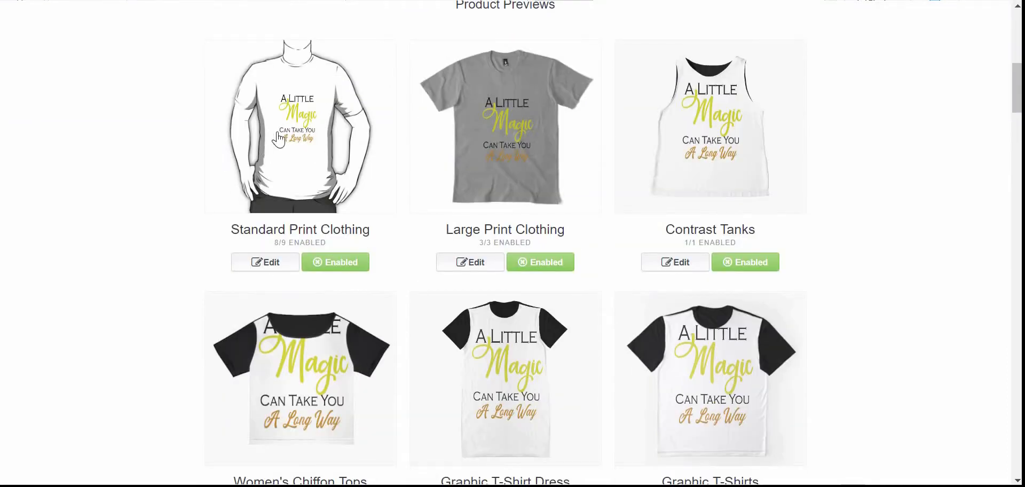
Scale the Standard Print Clothing design to 47% and move it slightly lower within the T-shirt's print area
left_click(312, 124)
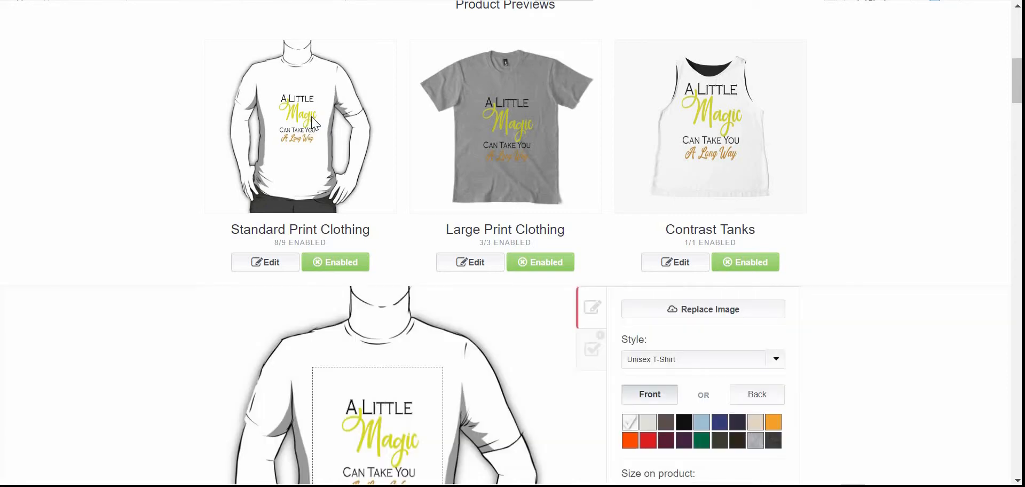
scroll(312, 124, "down", 3)
scroll(312, 125, "up", 3)
scroll(312, 124, "down", 2)
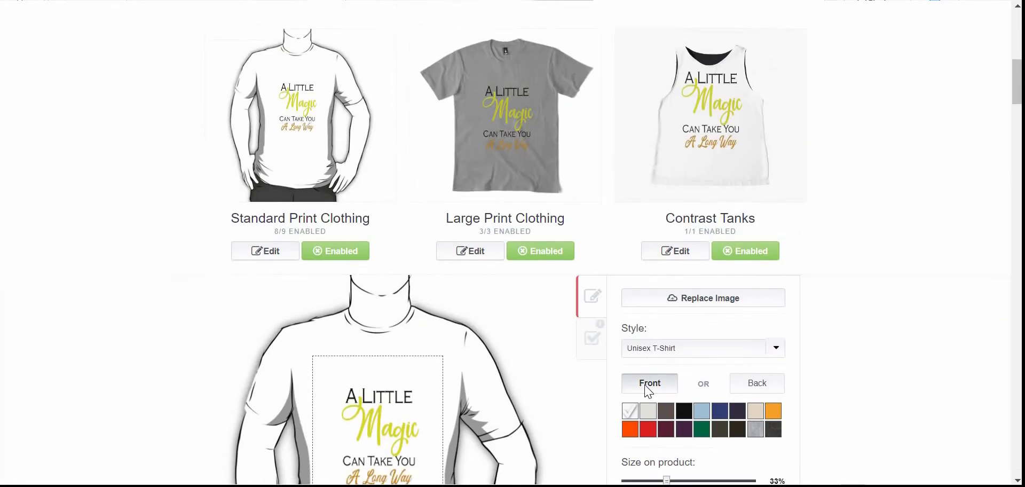
left_click_drag(680, 415, 684, 414)
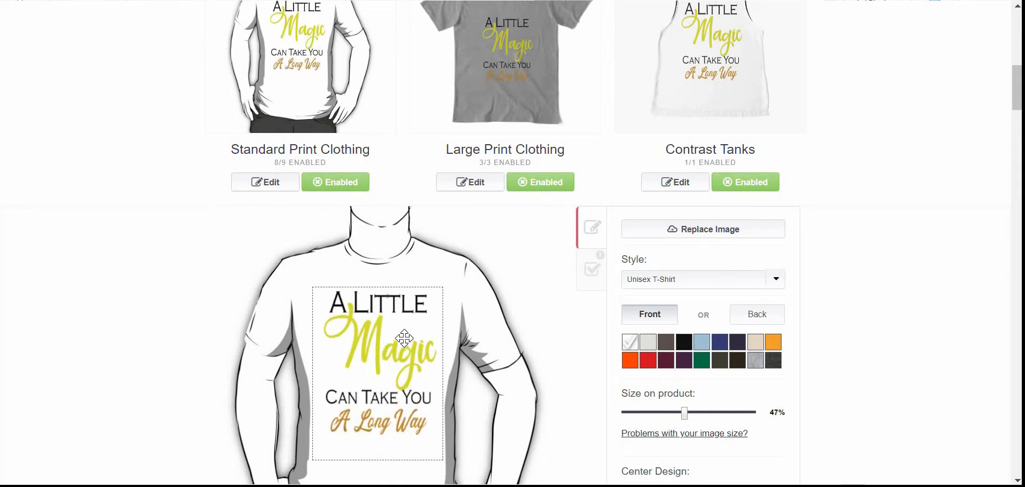
left_click_drag(406, 339, 402, 347)
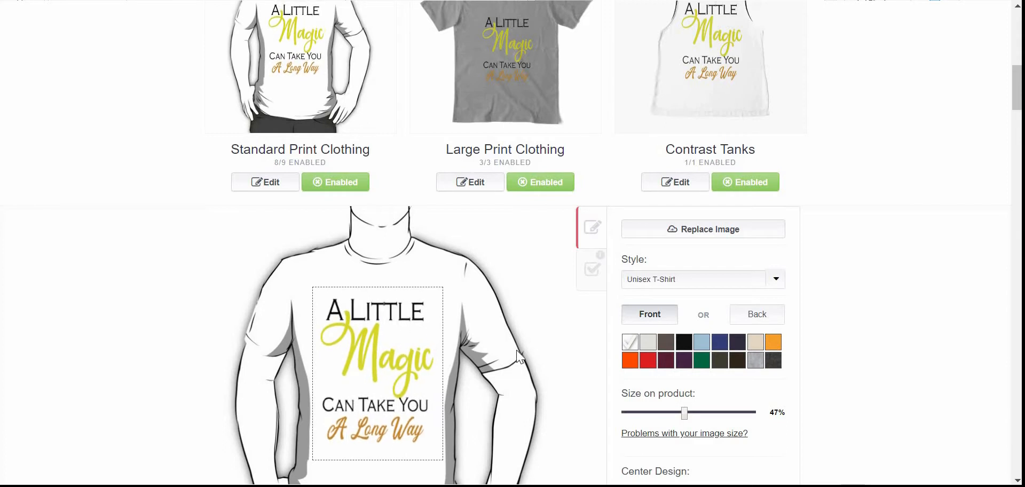
Look through the remaining product previews, including mugs, bags and notebooks, and open the Hardcover Journals design for editing
scroll(520, 68, "down", 8)
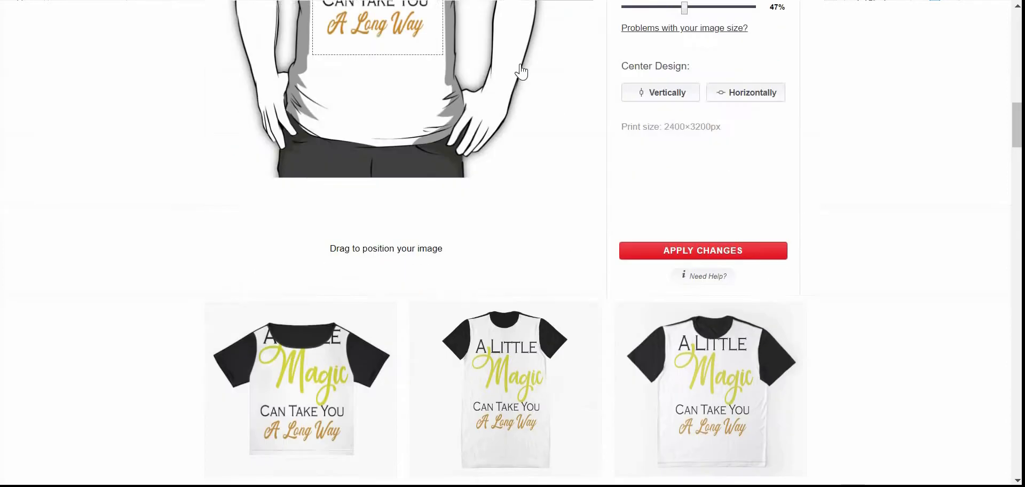
scroll(521, 70, "down", 20)
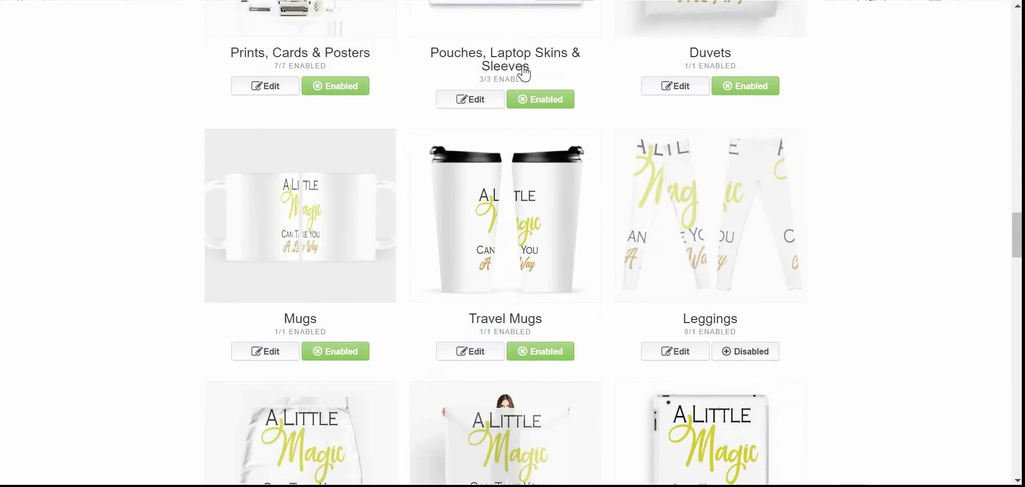
scroll(524, 74, "down", 9)
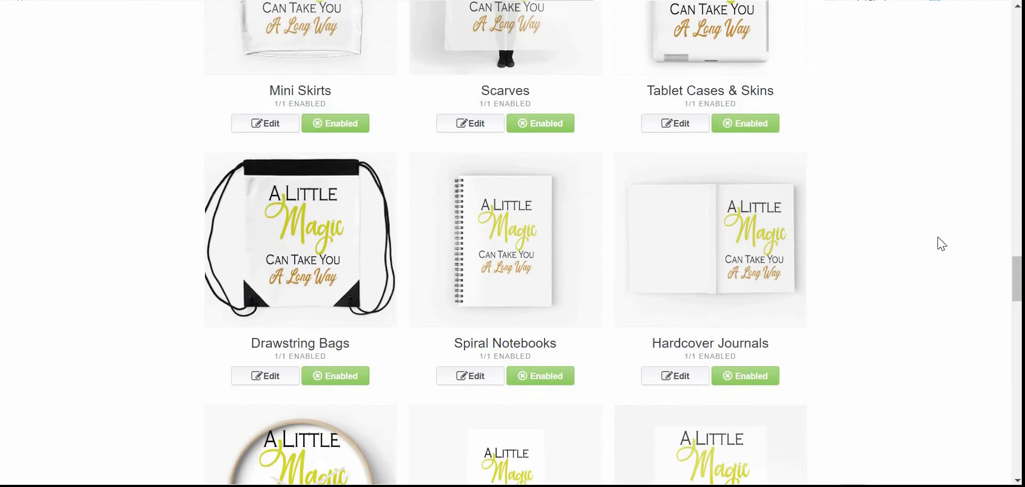
scroll(897, 227, "down", 9)
scroll(443, 365, "up", 6)
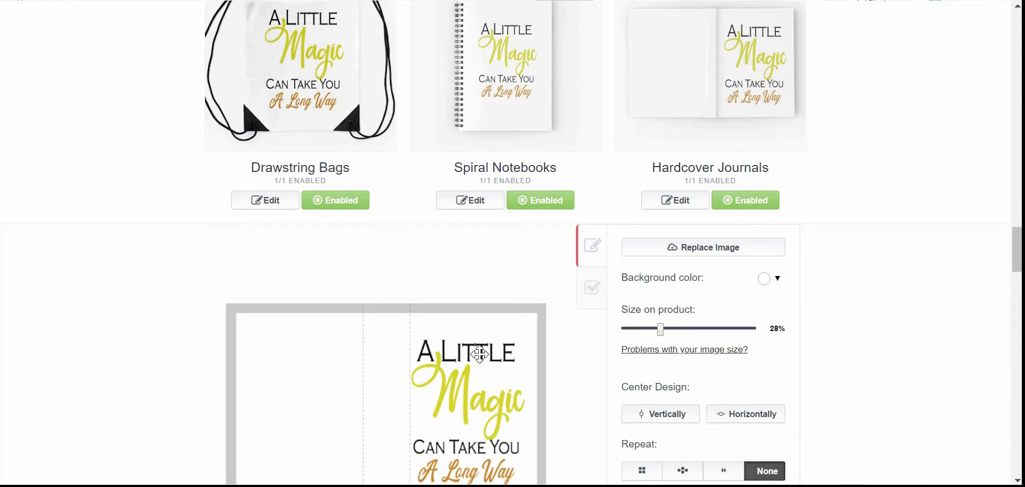
Preview the design on black, light blue, dark grey, heather grey and purple Unisex T-Shirts, and set the default colour back to white
scroll(486, 353, "up", 12)
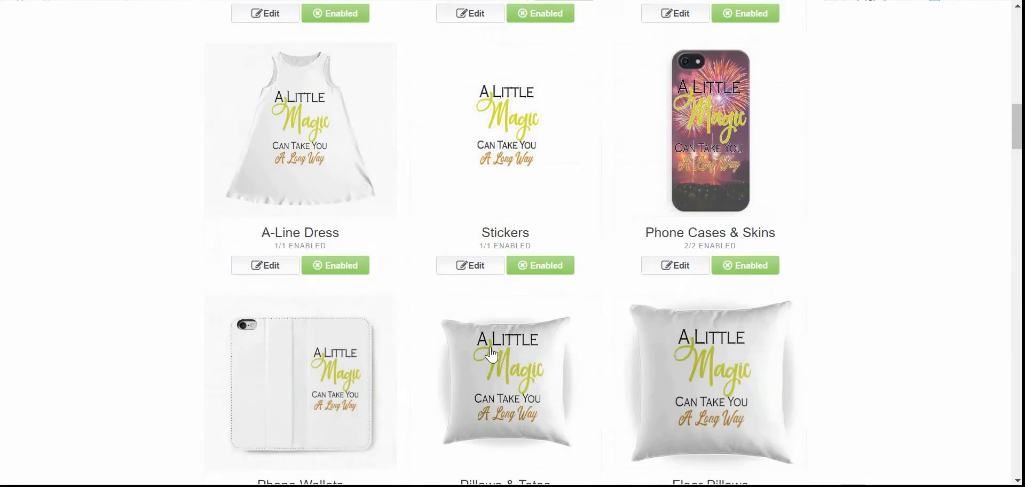
scroll(491, 355, "up", 10)
scroll(687, 187, "down", 6)
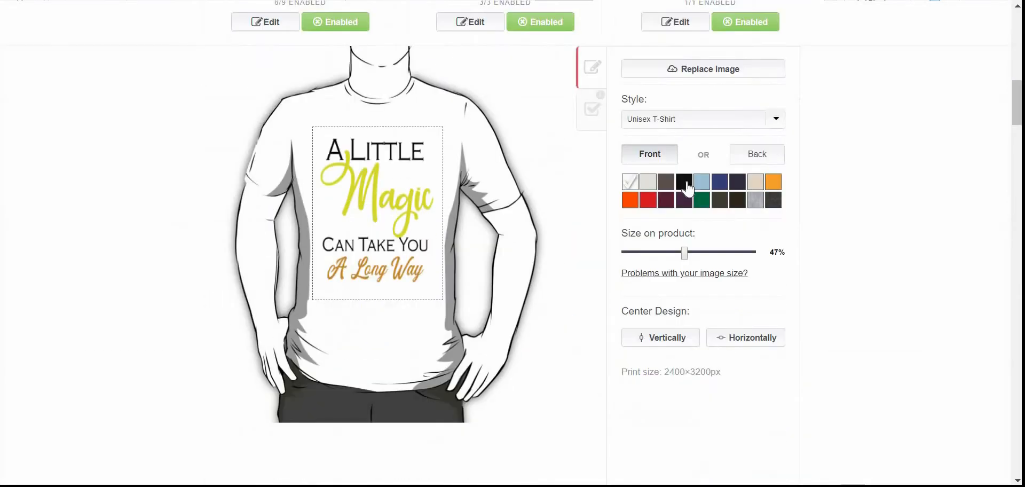
left_click(685, 184)
left_click(701, 182)
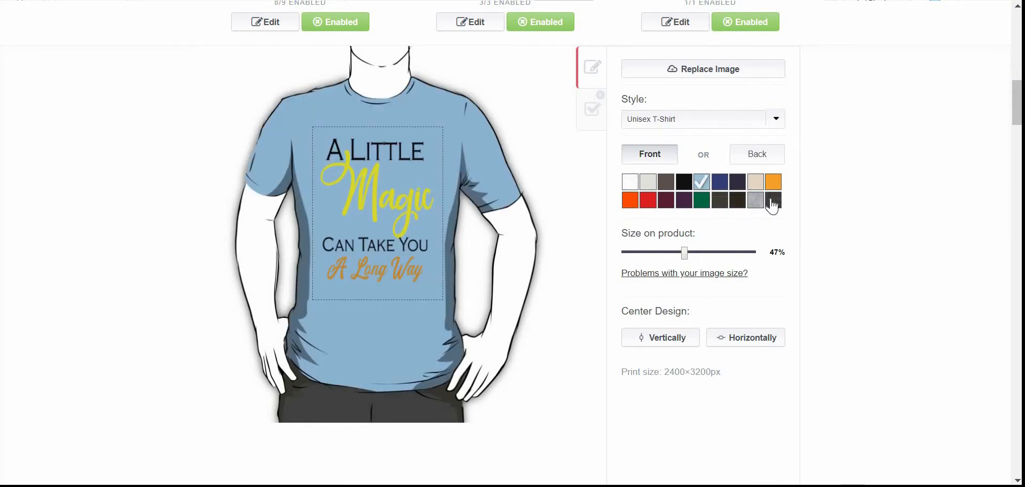
left_click(772, 201)
left_click(754, 200)
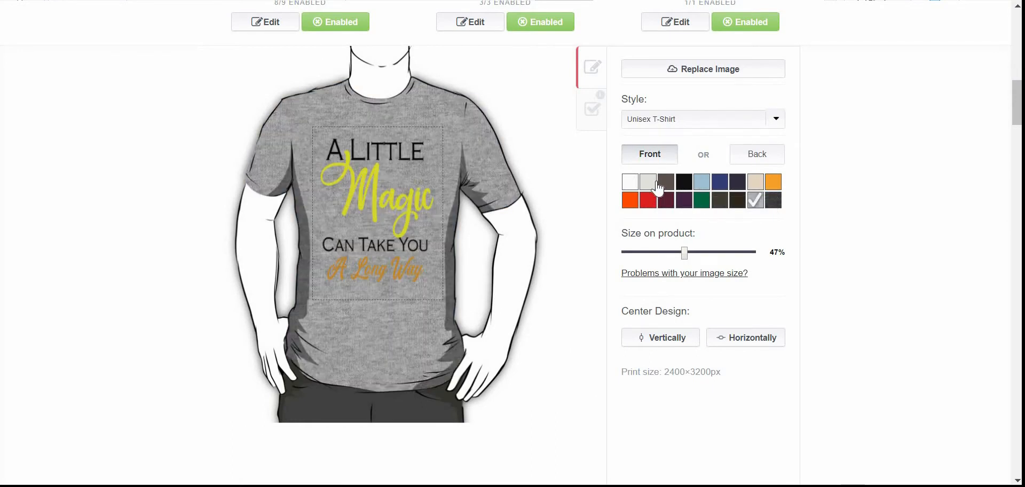
left_click(683, 200)
left_click(634, 186)
scroll(576, 155, "up", 1)
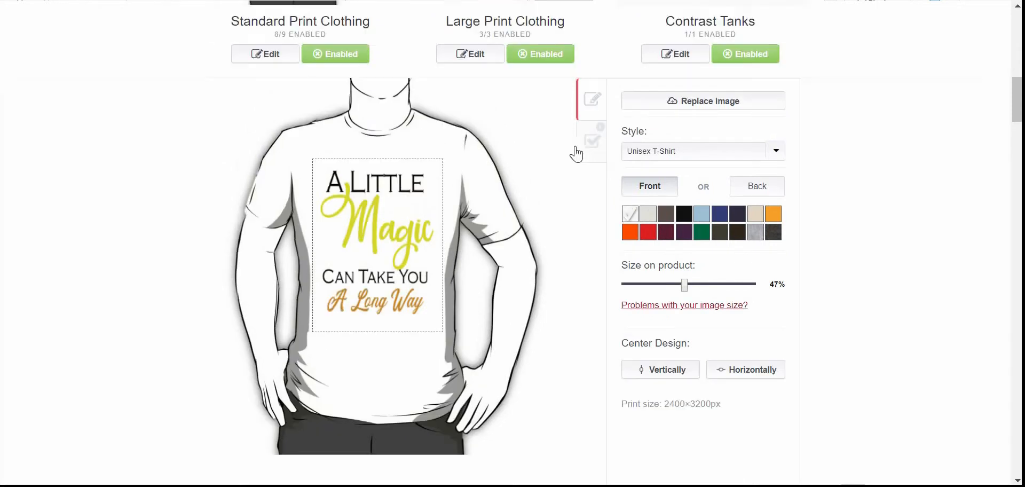
Check the Large Print Clothing design on a black shirt and set the Men's Premium T-Shirt default colour to white
scroll(690, 309, "up", 4)
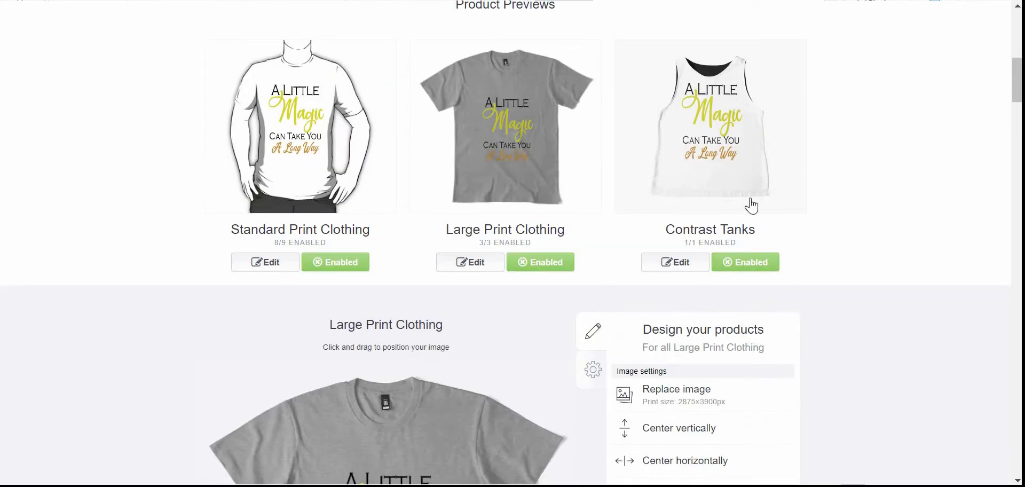
scroll(702, 351, "down", 5)
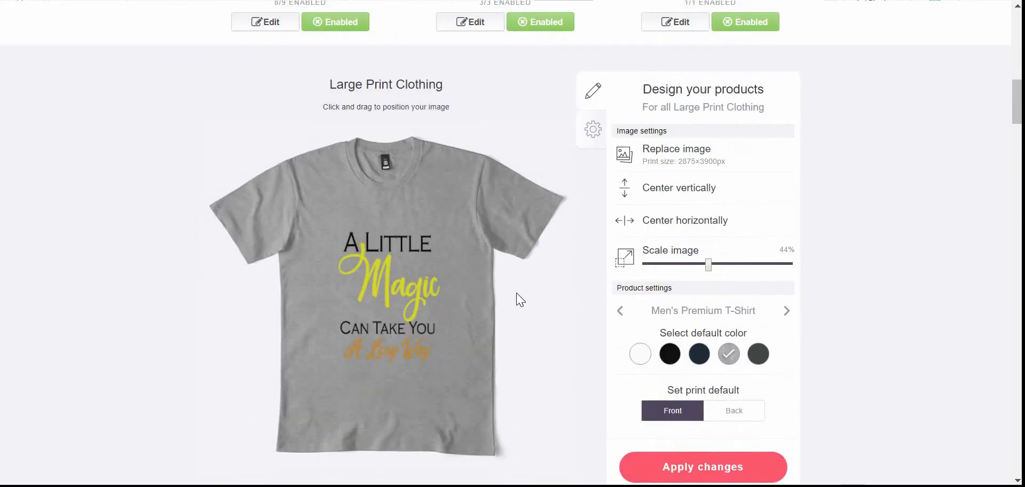
scroll(427, 260, "up", 6)
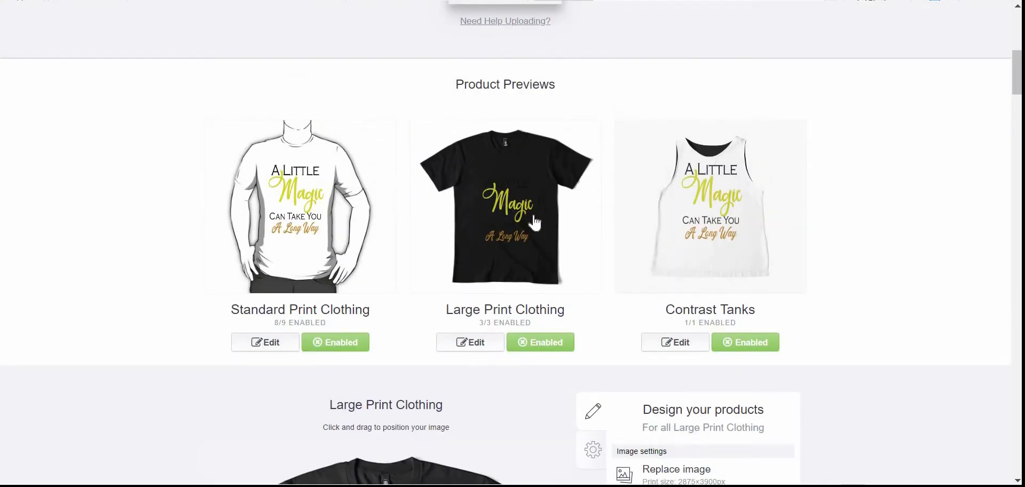
scroll(617, 267, "down", 6)
left_click(640, 353)
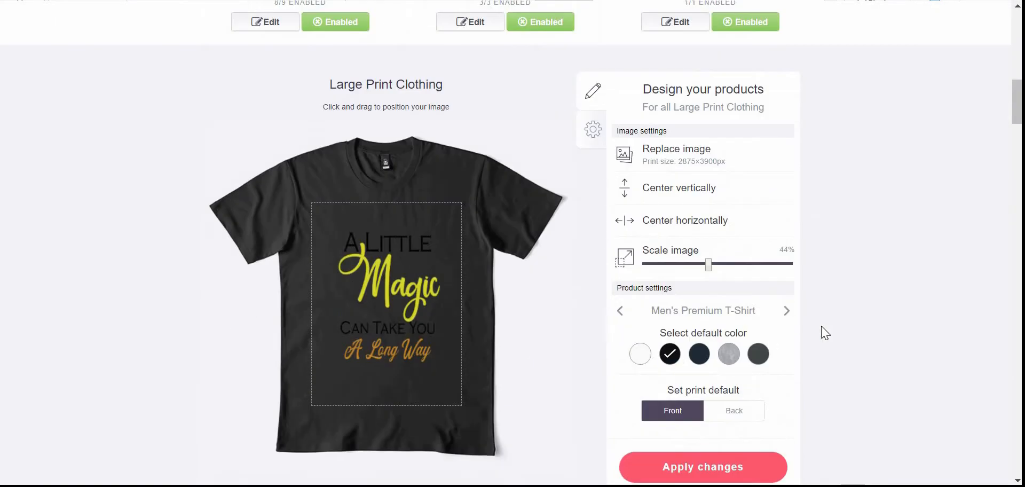
scroll(825, 332, "up", 7)
scroll(825, 331, "down", 9)
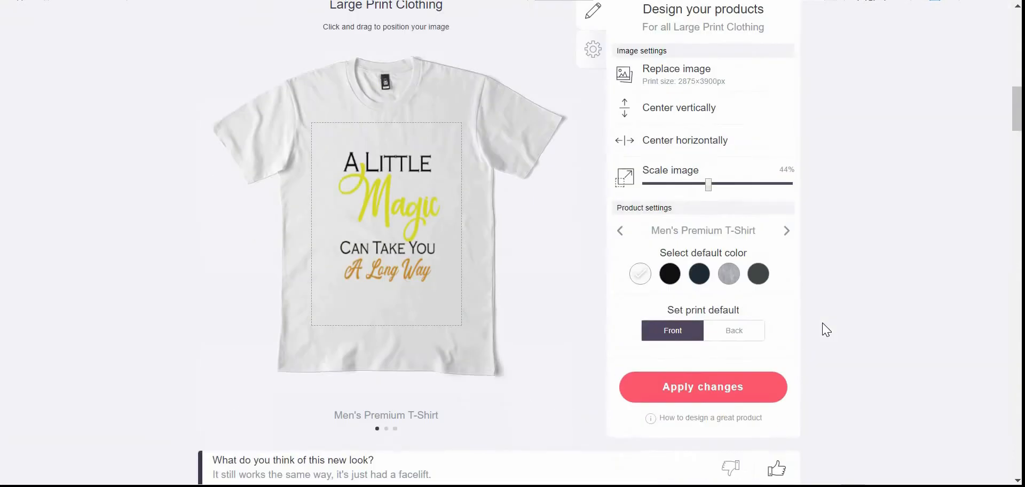
Scale the Women's Chiffon Tops design to 32% and position the whole quote below the neckline
scroll(825, 329, "down", 6)
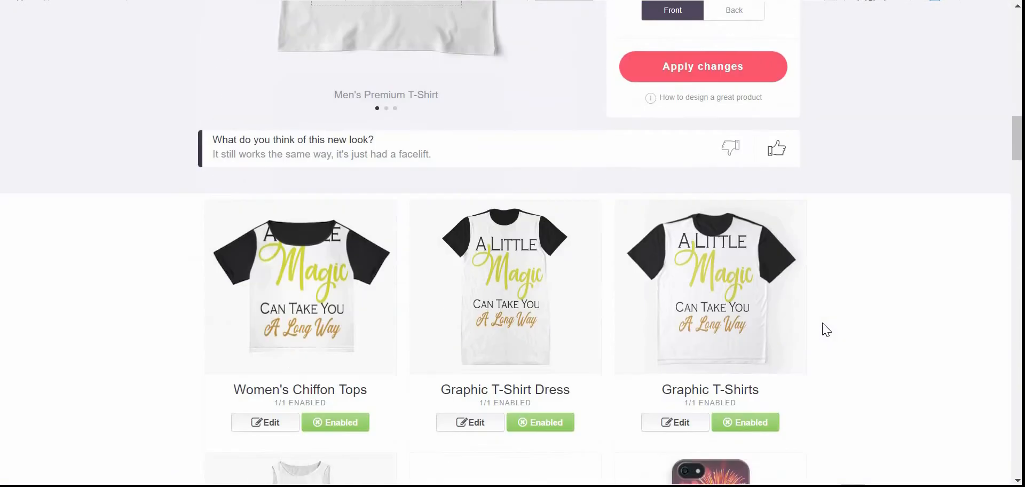
scroll(581, 222, "down", 10)
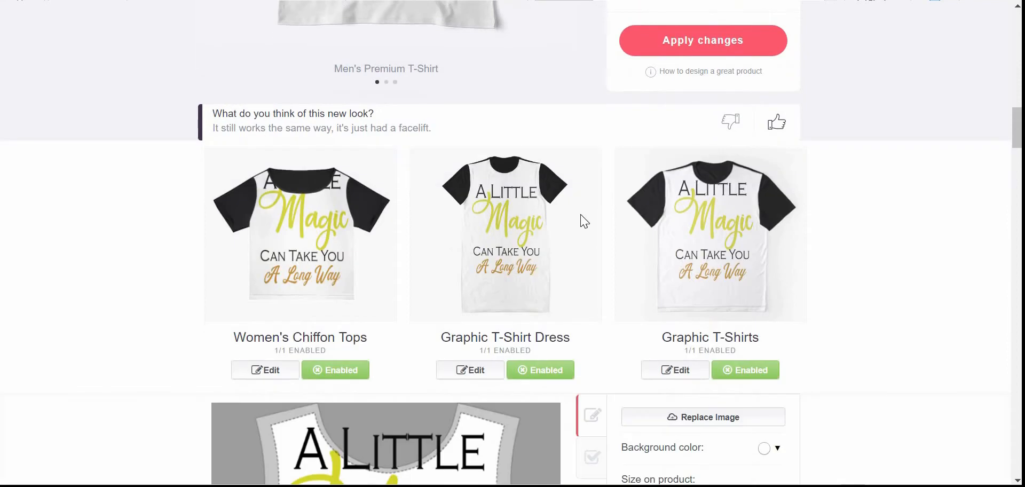
scroll(675, 165, "up", 3)
scroll(494, 201, "down", 5)
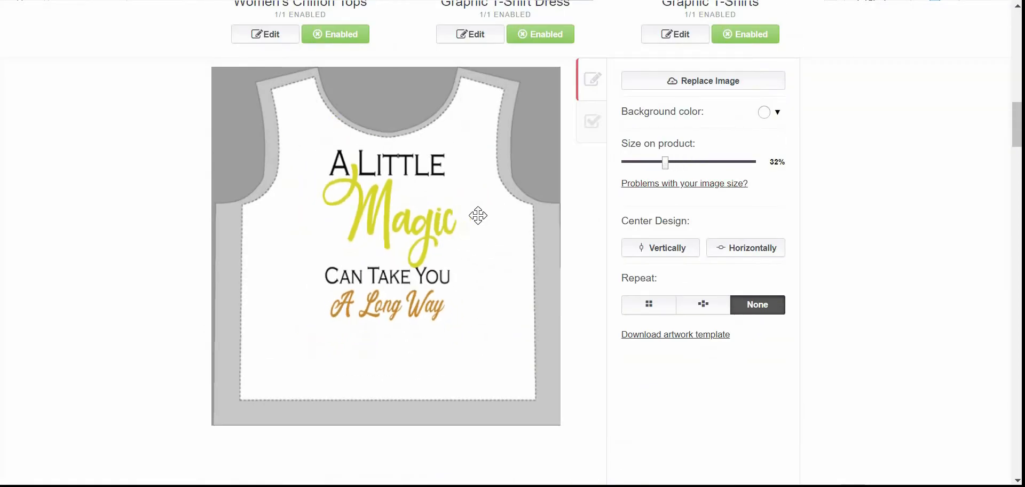
scroll(336, 221, "up", 6)
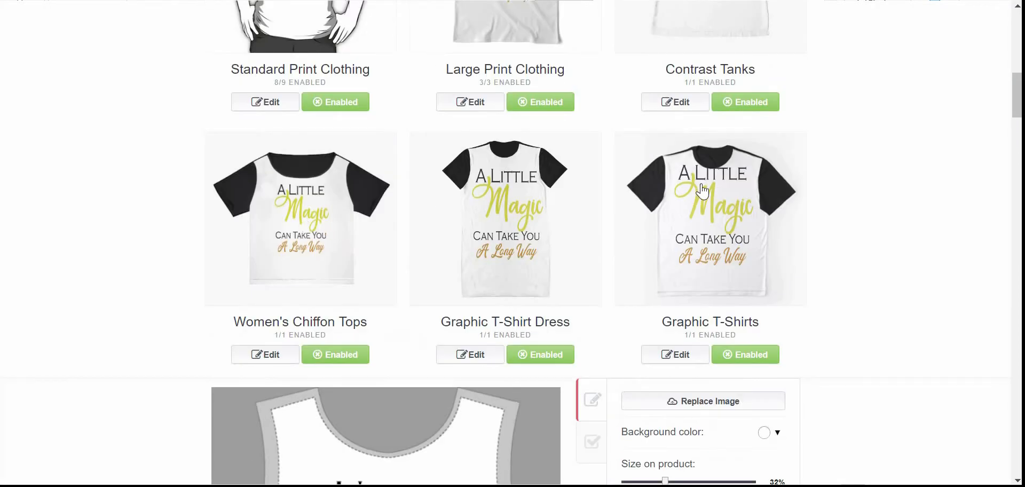
Move the quote slightly lower on the Graphic T-Shirts so it sits further below the collar
scroll(720, 312, "up", 2)
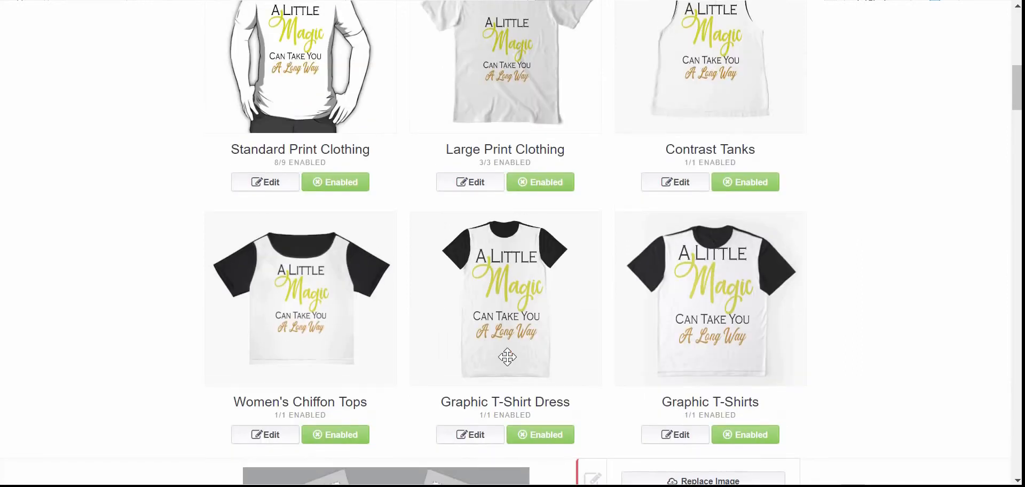
scroll(486, 359, "down", 3)
scroll(566, 333, "up", 5)
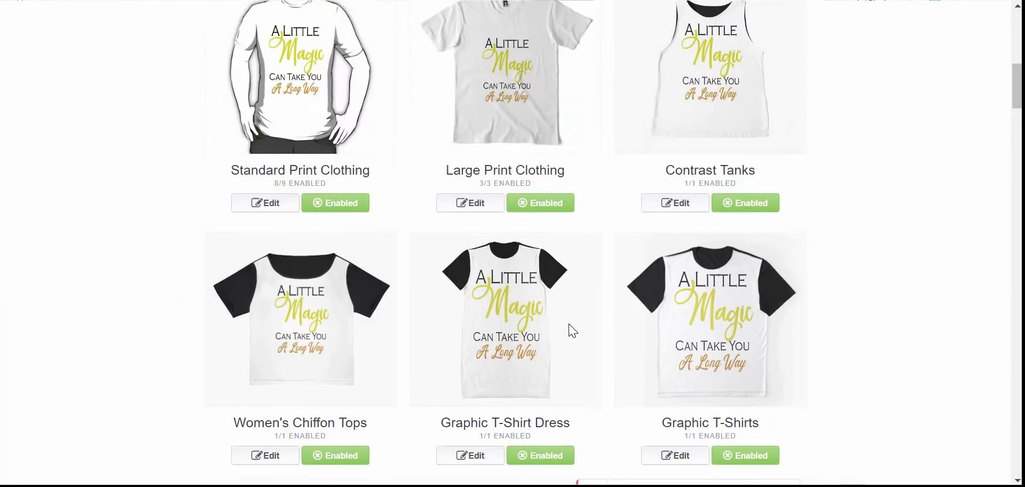
Disable the Leggings product for this design
scroll(569, 329, "down", 20)
scroll(576, 325, "down", 10)
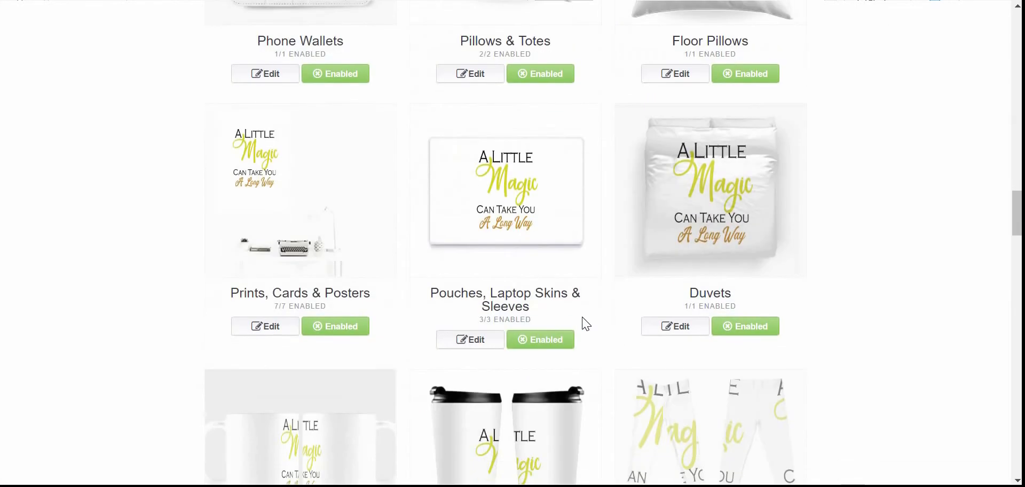
left_click(747, 357)
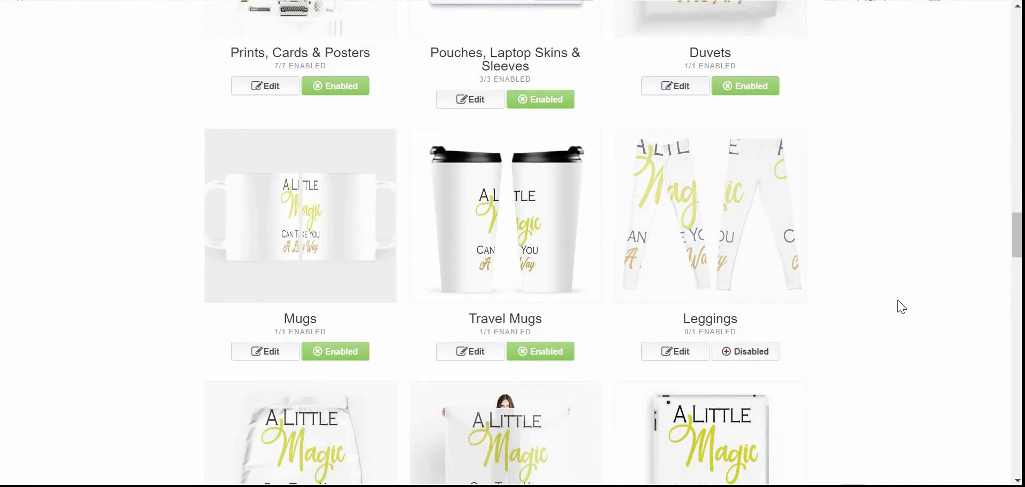
Enter the English title "A Little Magic Can Take You A Long Way ... Cool funny tshirt design :))"
scroll(475, 348, "down", 15)
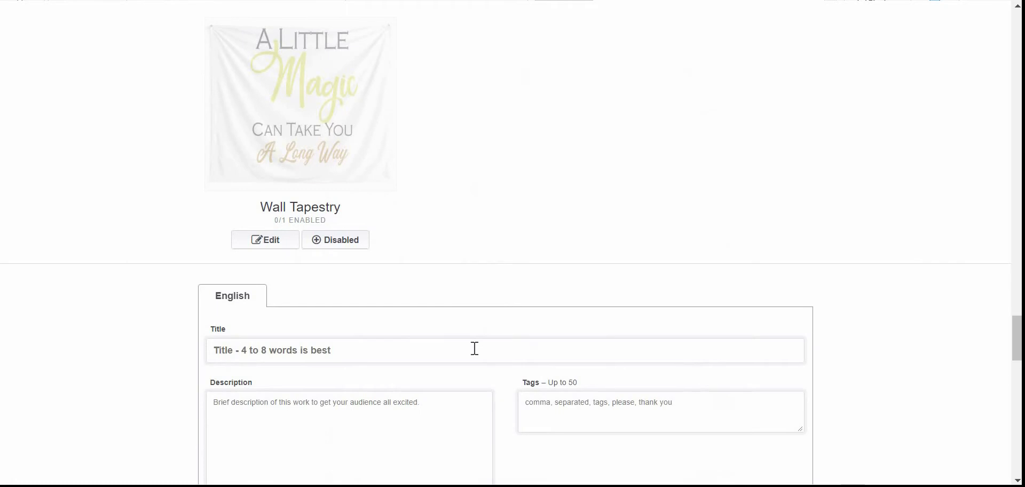
left_click(475, 347)
type("A")
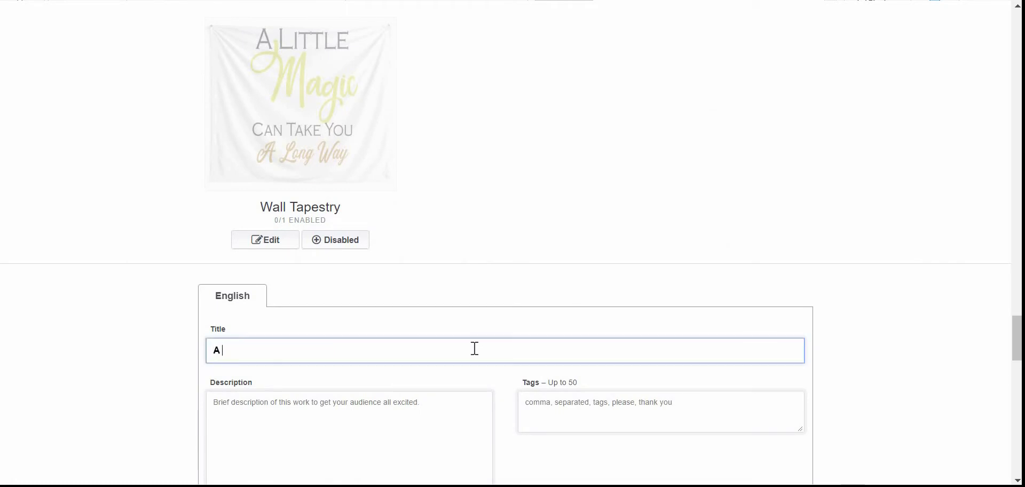
type(" Little Magic Can Take You")
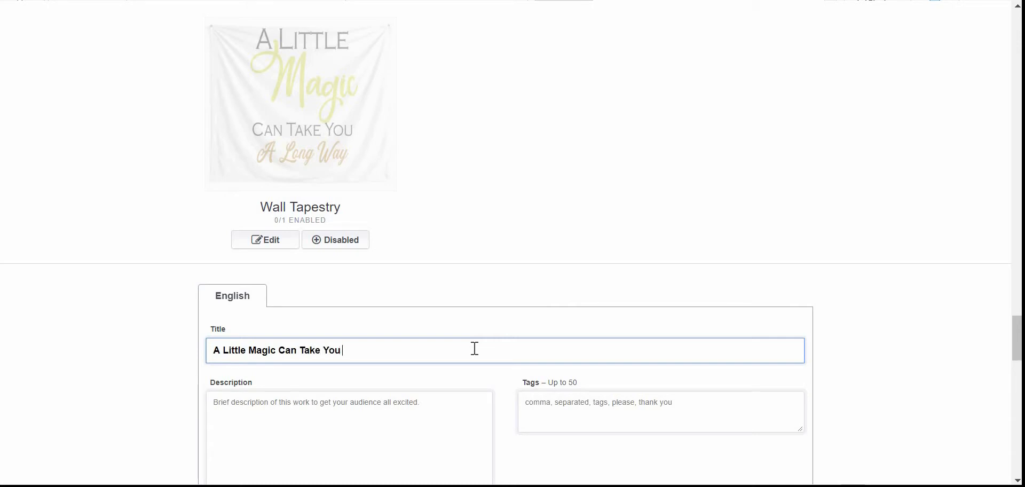
type(" A Long Wa")
type("y ... Cool funny t")
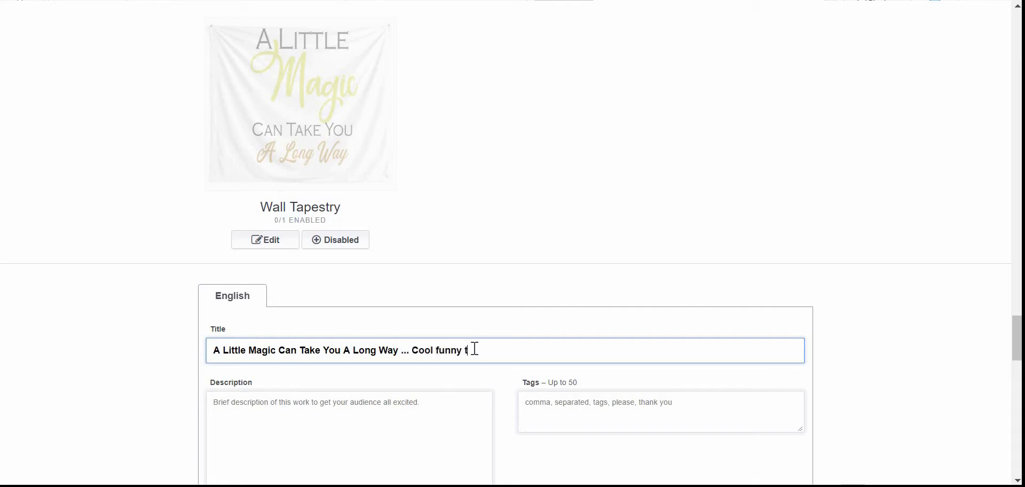
type("shirt design :))")
Move "Cool funny tshirt design :))" out of the title into the tags and remove it from there
left_click_drag(418, 345, 640, 410)
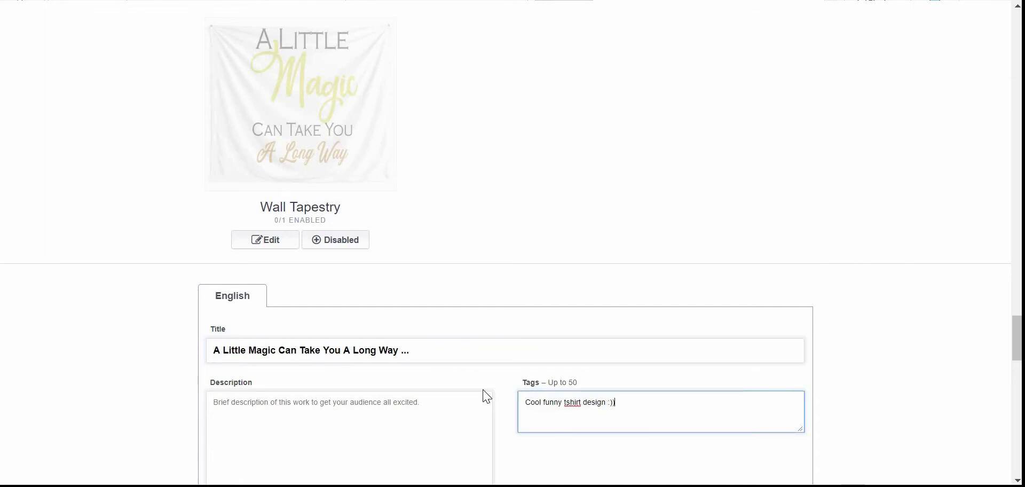
key("ctrl+shift+Left")
key("ctrl+shift+Left")
key("ctrl+shift+Left")
key("ctrl+shift+Left")
key("ctrl+shift+Left")
key("ctrl+x")
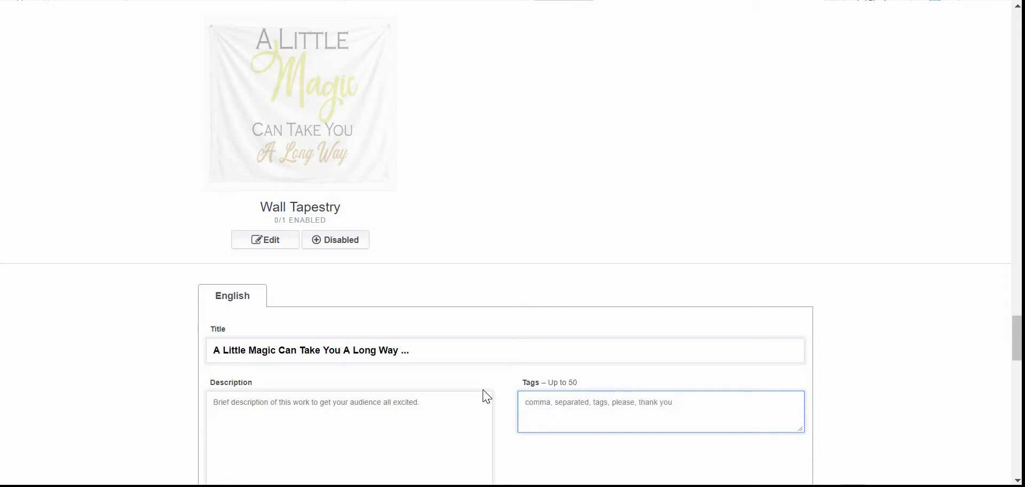
Enter the tags Roald Dahl, Book, Literature, Stories, Childhood, Nostalgia, Matilda, Charlie and the chocolate factory, James and the giant peach, Roald Dahl, Quote
type("Roald Dahl, Book, Literature, Stories, Childhood, Nostalgia,")
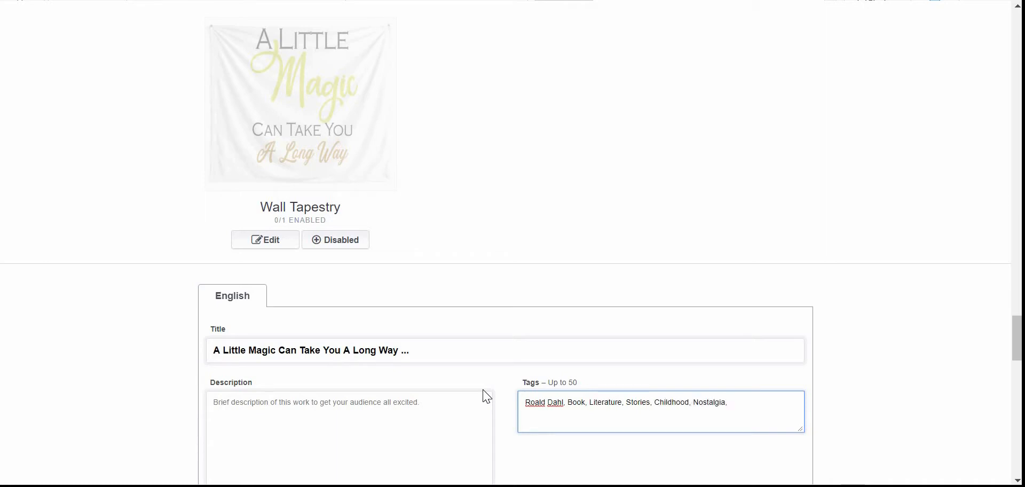
type("Matilda, Charlie and the chocolate facto")
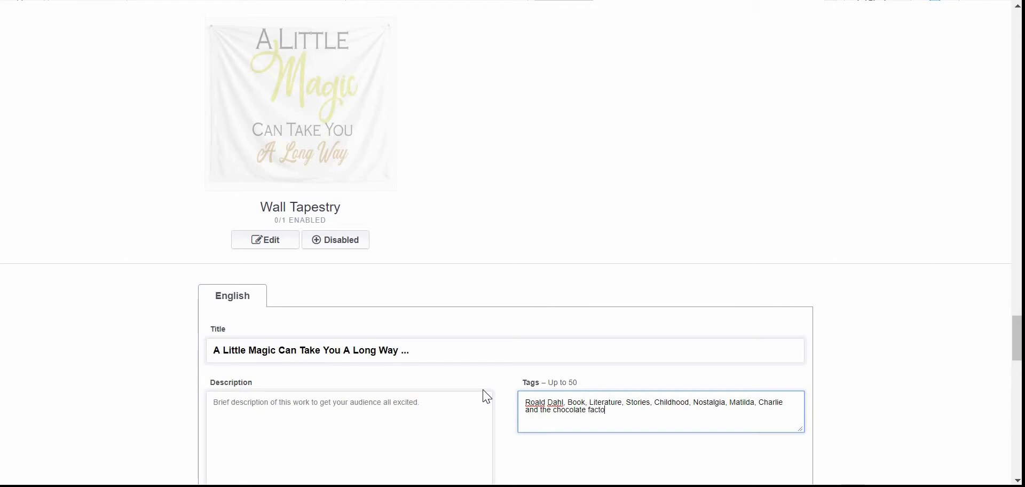
type("ry, James and the giant peach,")
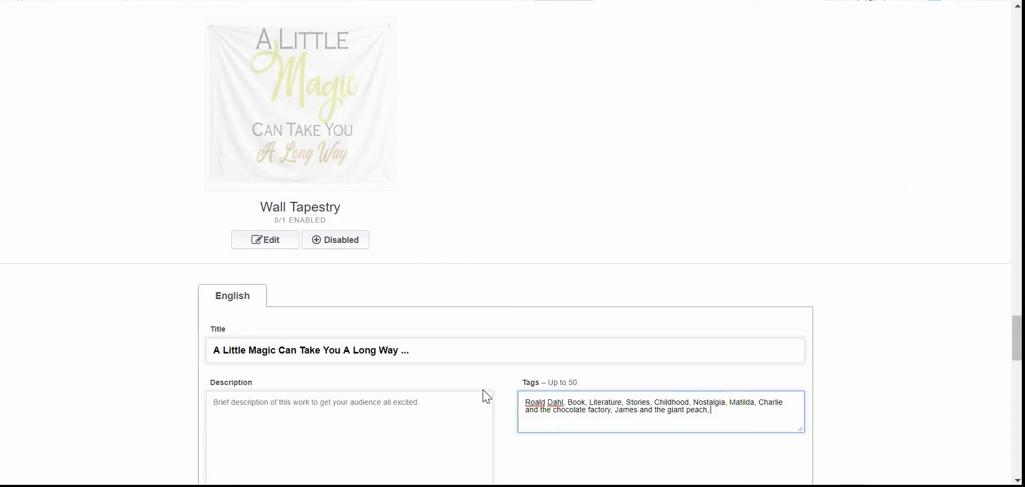
type(" Roald")
type(" Dahl Quote")
type(",")
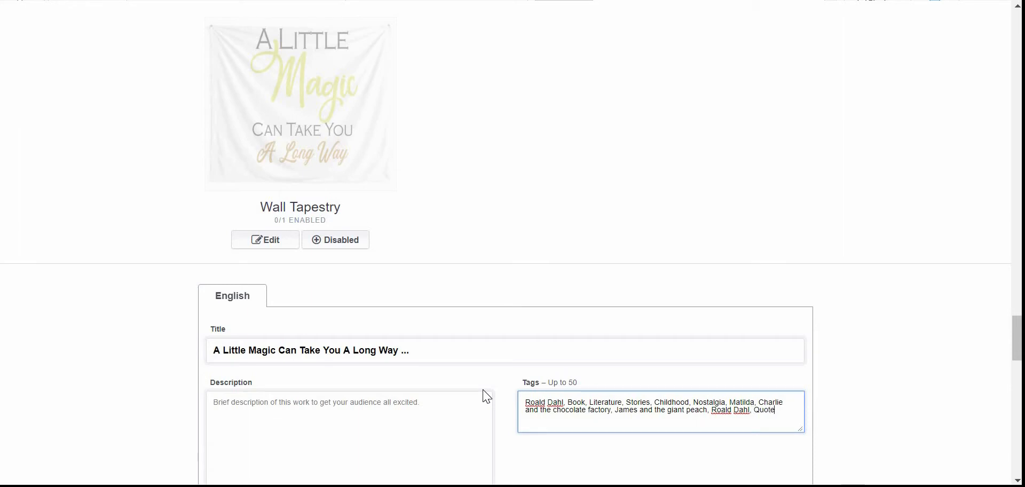
Delete the repeated Roald Dahl tag so that Quote directly follows James and the giant peach
key("shift+Left")
key("shift+Left")
key("shift+Left")
key("shift+Left")
key("shift+Left")
key("shift+Left")
key("Left")
key("BackSpace")
key("BackSpace")
key("BackSpace")
key("BackSpace")
key("BackSpace")
key("BackSpace")
key("BackSpace")
key("BackSpace")
key("BackSpace")
key("BackSpace")
key("BackSpace")
key("BackSpace")
Enter the English description "Love Reading? Love Roald Dahl? This design's perfect for you!"
scroll(411, 194, "down", 4)
left_click(362, 175)
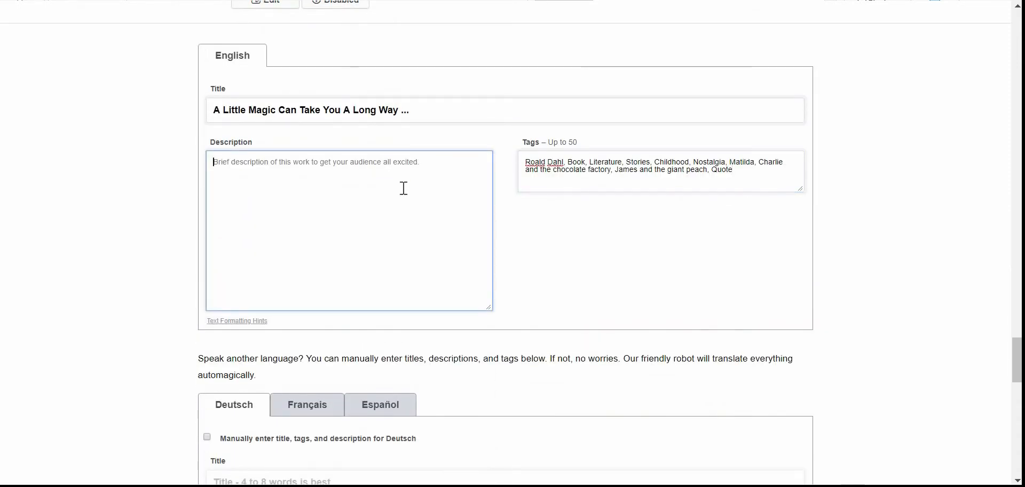
type("Love Reading?")
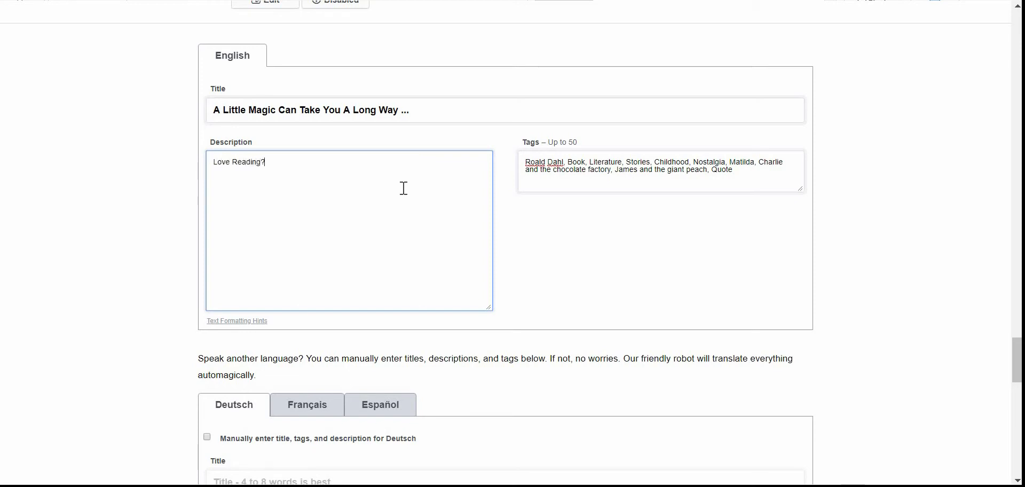
type(" Love Roald Dahl? This design's perfect for you!")
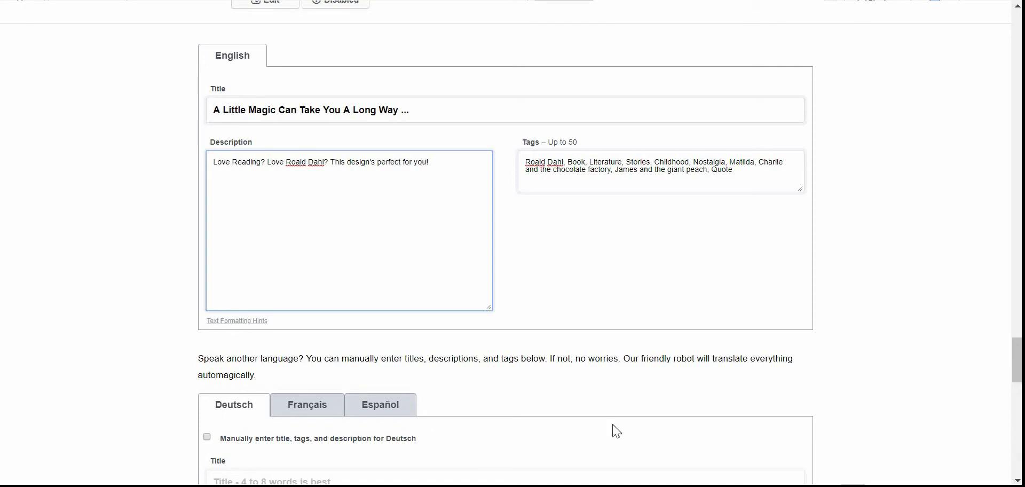
Look over the media and collection options below the language sections of the listing form
scroll(515, 265, "down", 10)
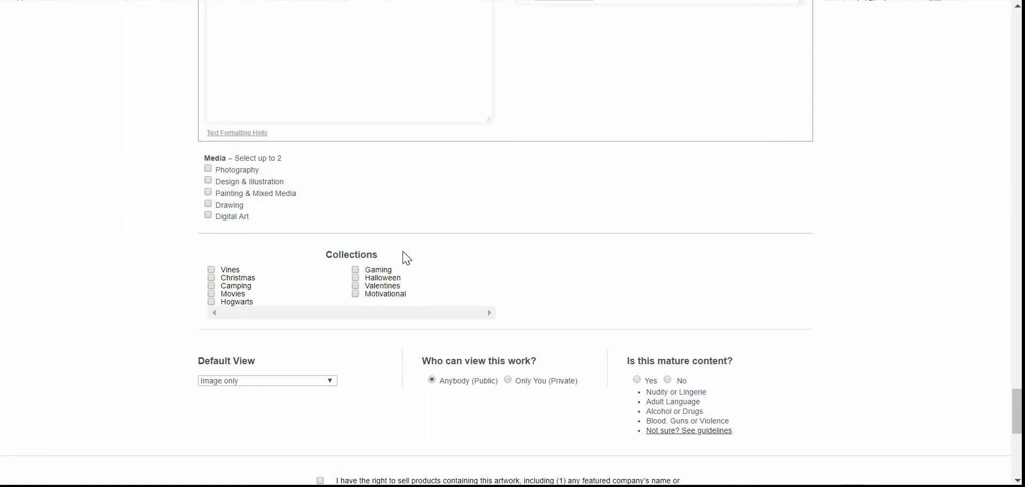
left_click_drag(151, 250, 183, 272)
left_click(216, 268)
scroll(464, 392, "up", 2)
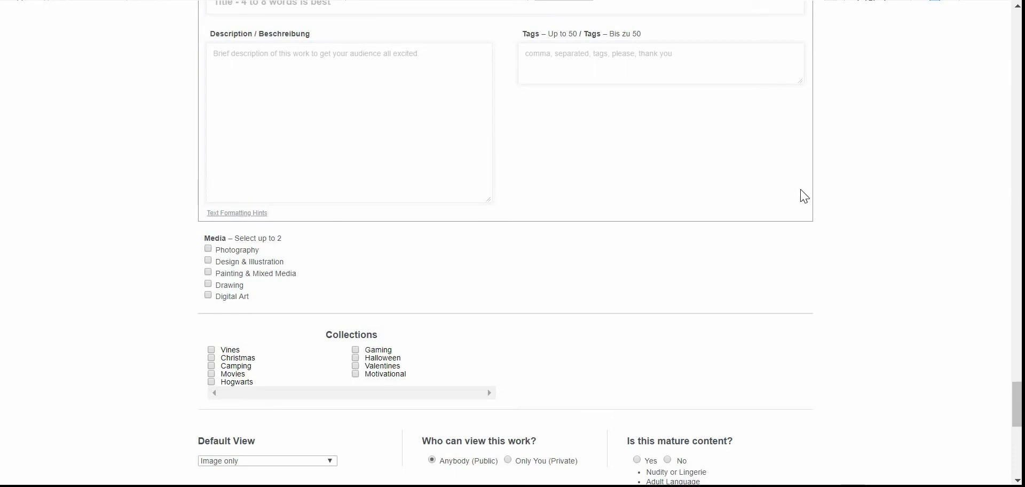
scroll(415, 339, "down", 2)
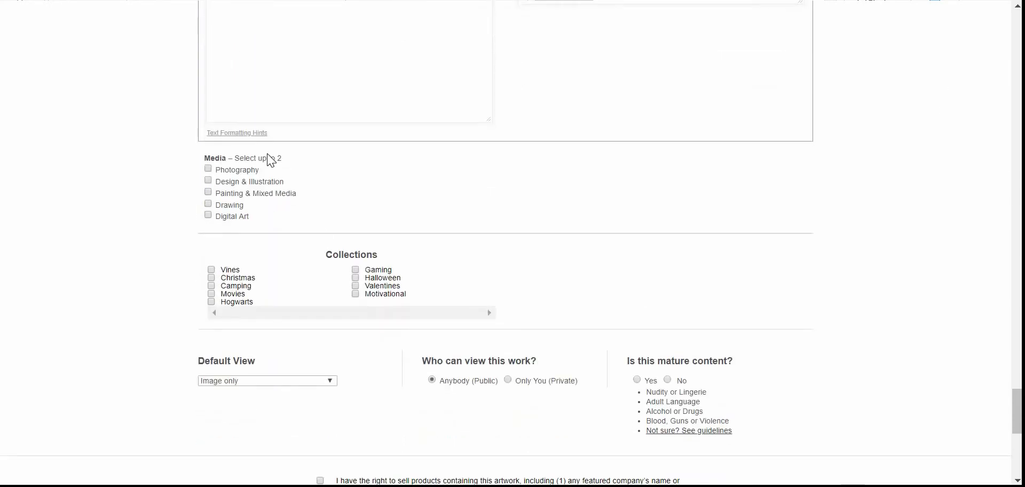
Look through the product types available for the default view and choose Classic T-Shirts
left_click(272, 385)
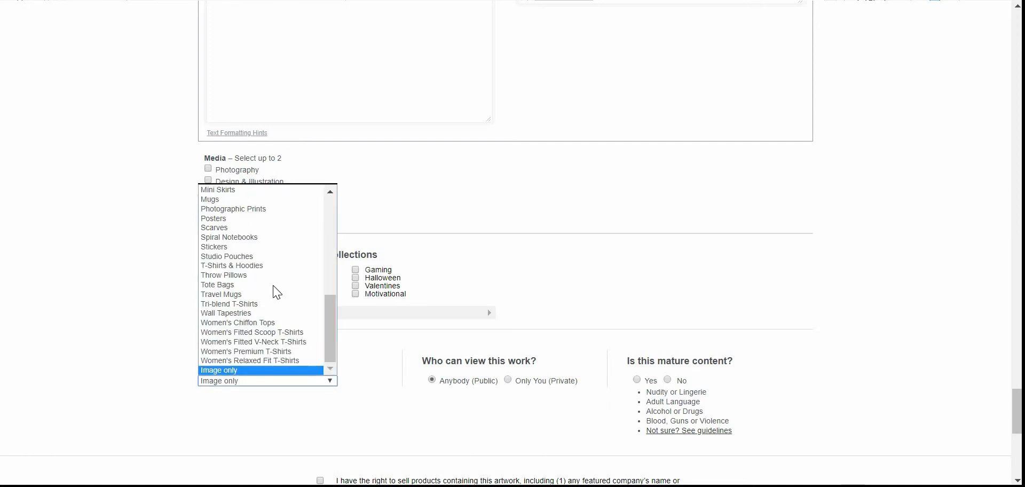
scroll(283, 216, "up", 10)
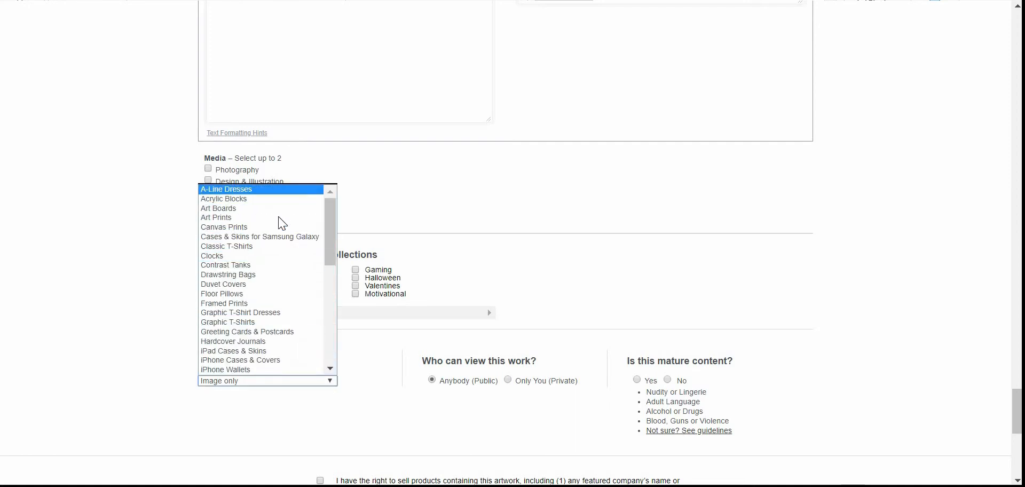
scroll(283, 217, "down", 6)
scroll(265, 291, "up", 6)
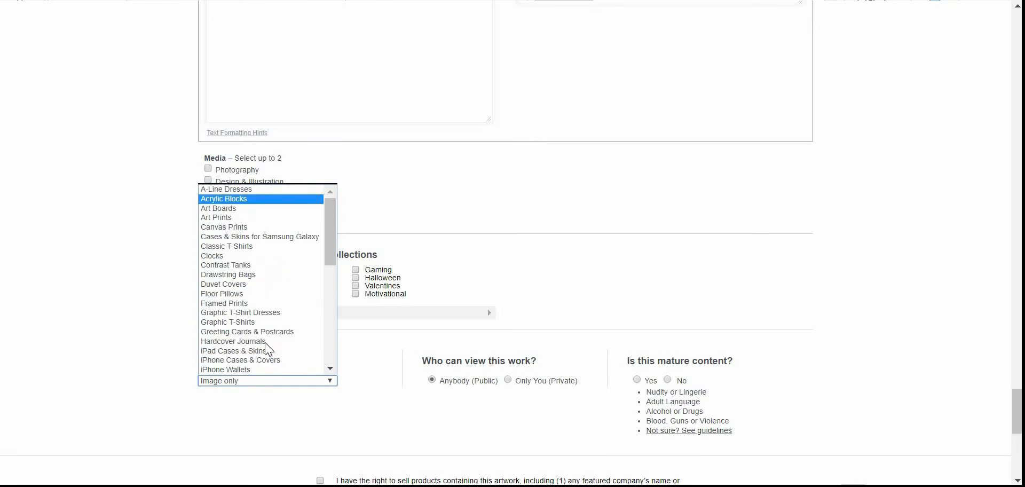
scroll(267, 352, "down", 10)
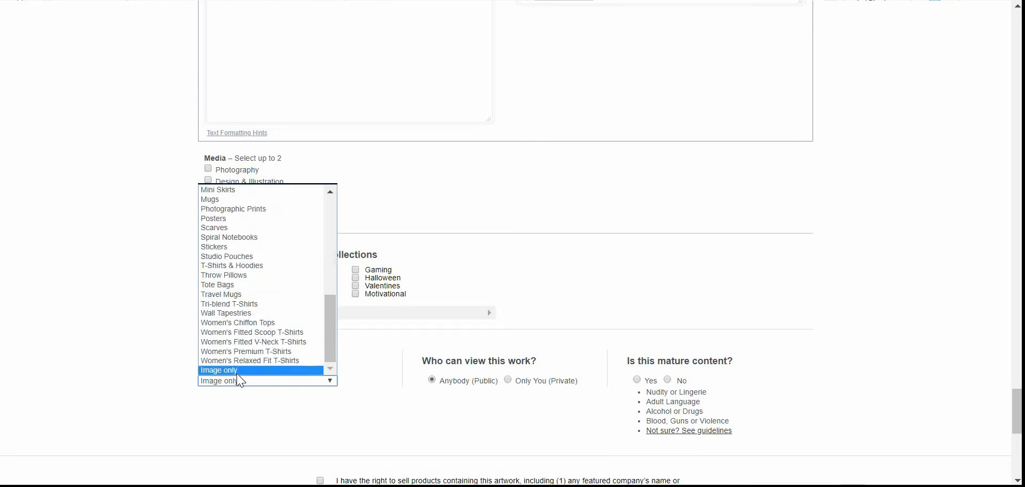
scroll(277, 224, "up", 10)
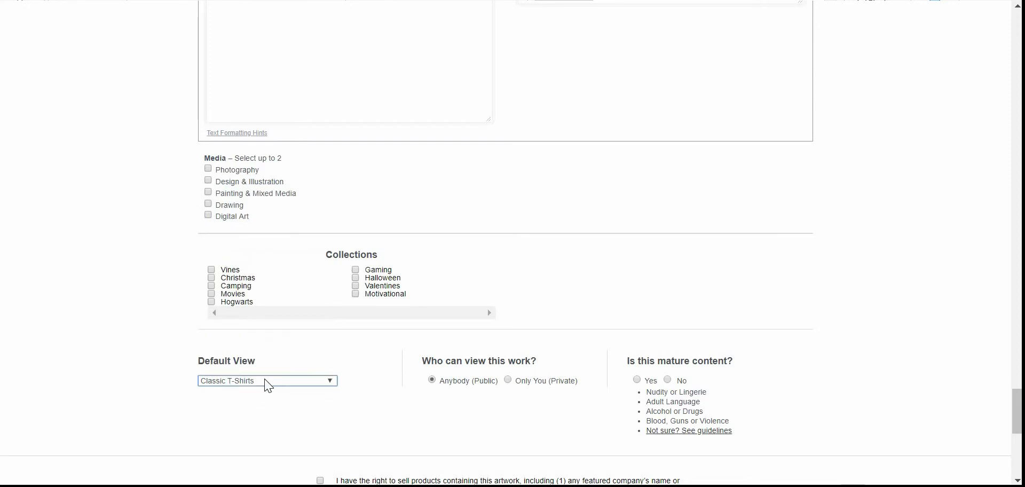
Change the work's default view to Mugs
left_click(245, 382)
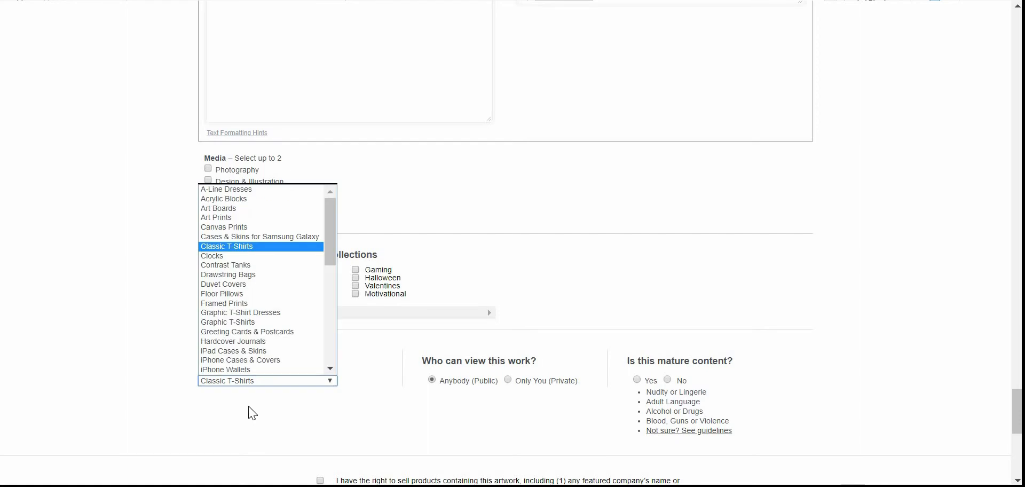
scroll(278, 249, "down", 3)
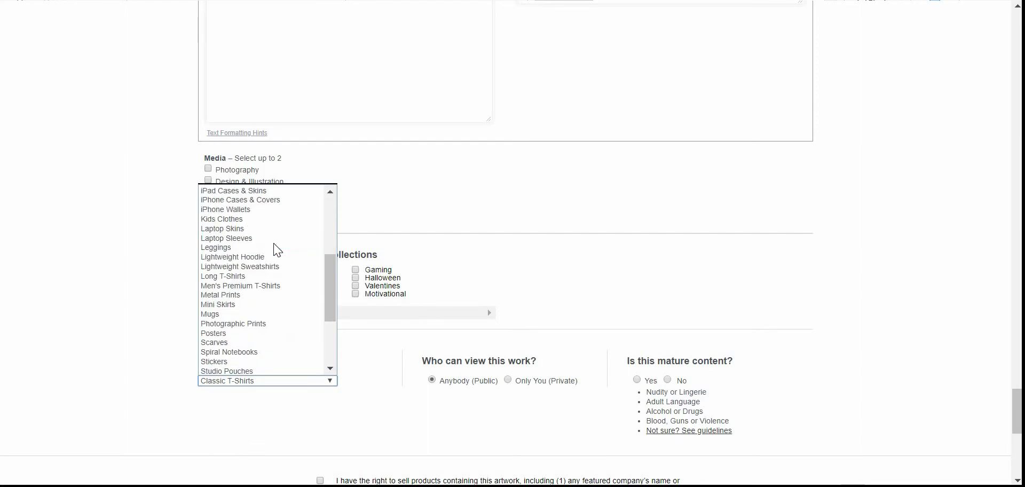
scroll(278, 249, "down", 4)
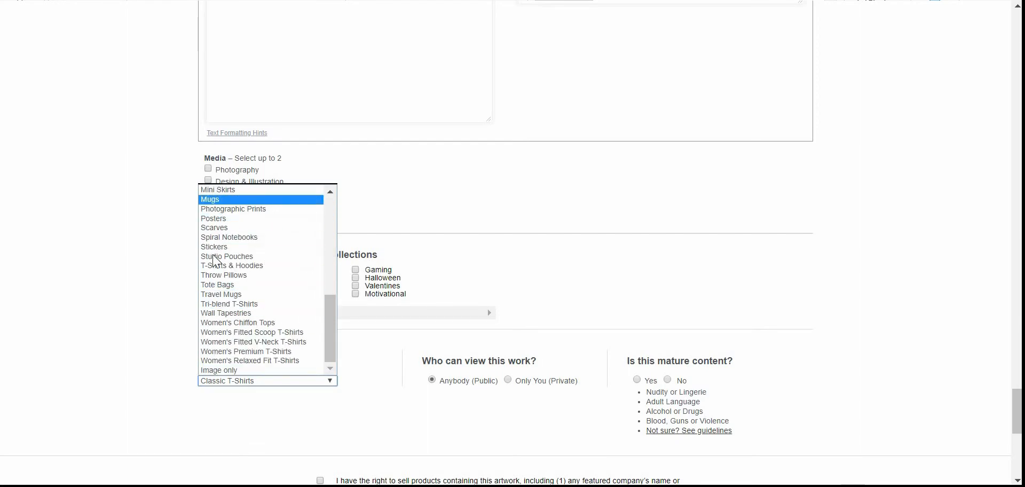
key("Return")
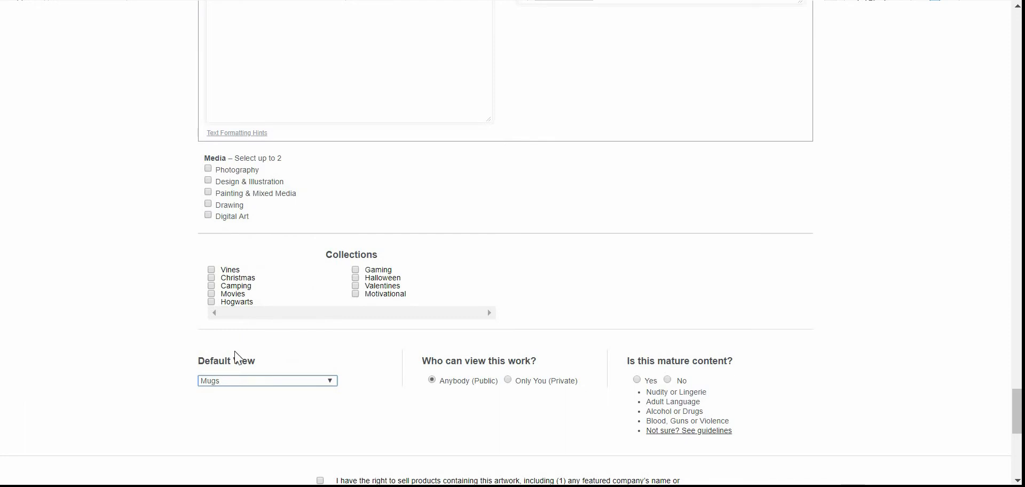
Set the work's default view back to Image only
left_click(253, 379)
key("Return")
scroll(699, 333, "down", 3)
scroll(229, 181, "up", 3)
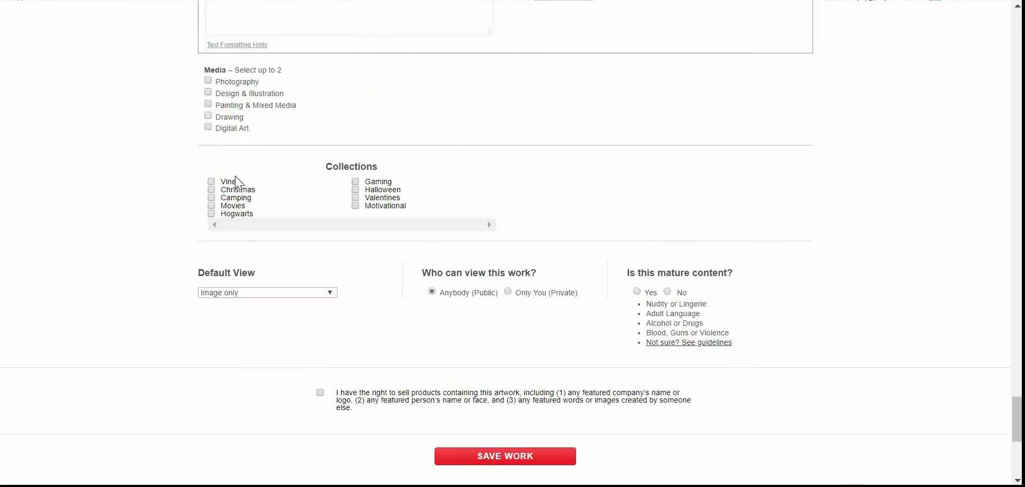
Select Drawing and Digital Art as the work's media and mark the work as not mature content
left_click(241, 216)
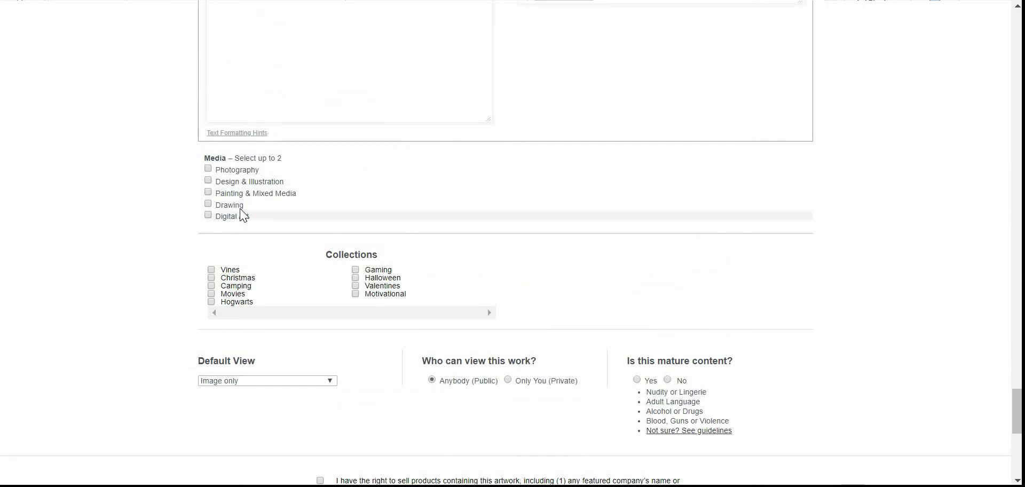
left_click(408, 205)
scroll(427, 231, "down", 3)
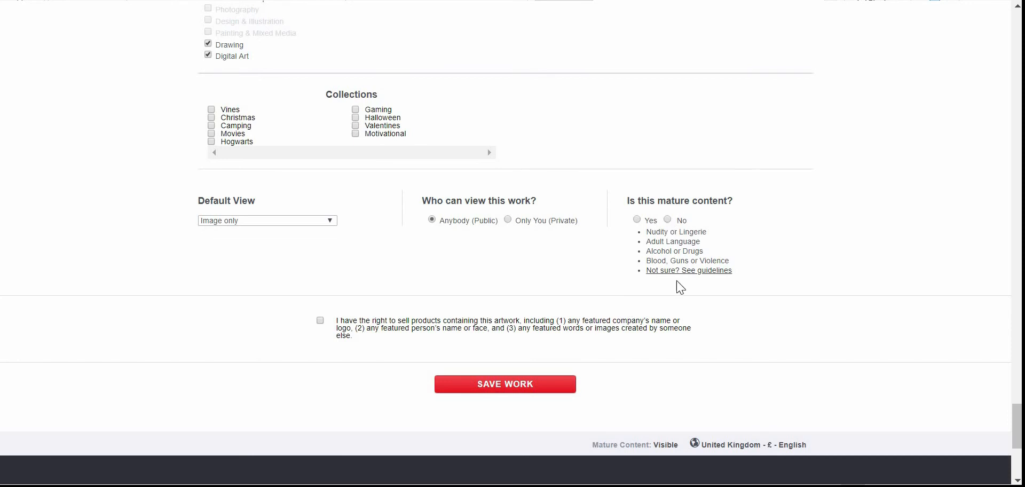
double_click(667, 220)
left_click(647, 238)
Declare the right to sell products containing this artwork and save the work
left_click(321, 321)
left_click(507, 387)
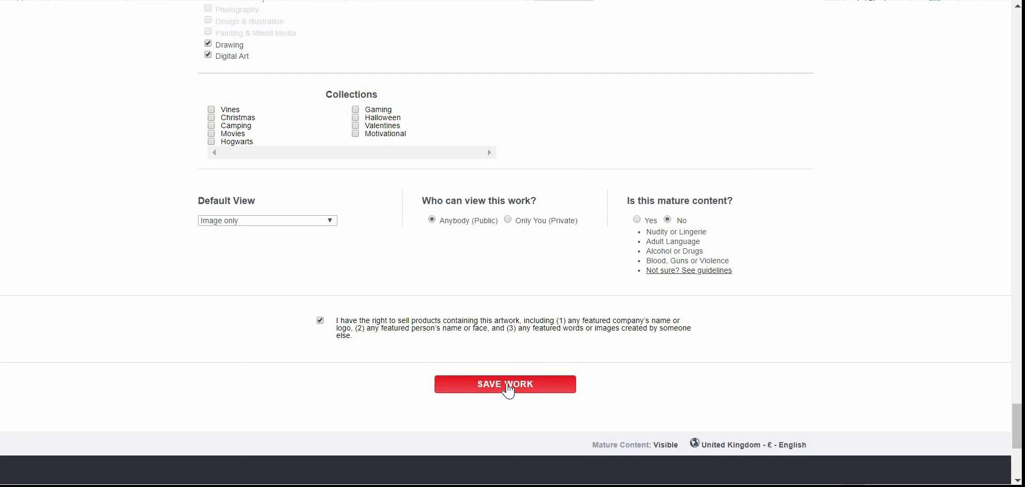
scroll(654, 399, "up", 3)
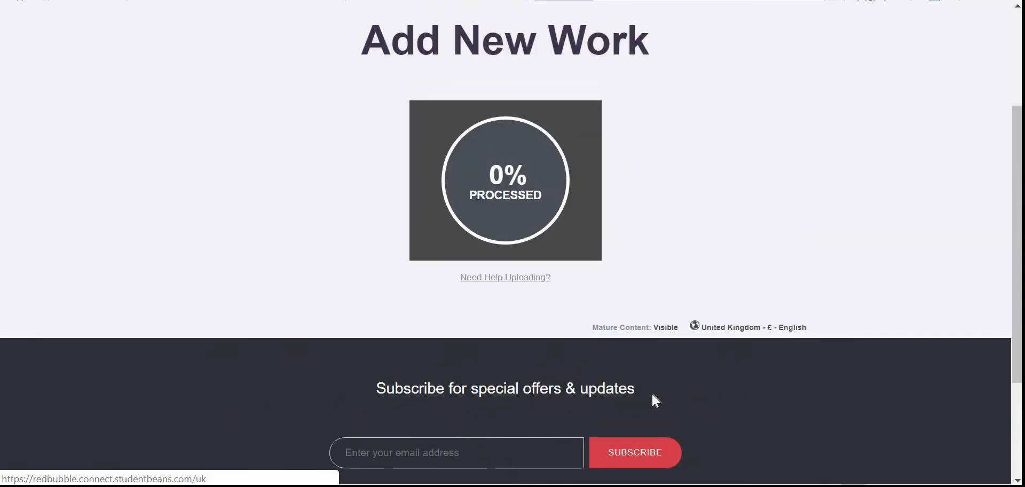
scroll(652, 395, "up", 2)
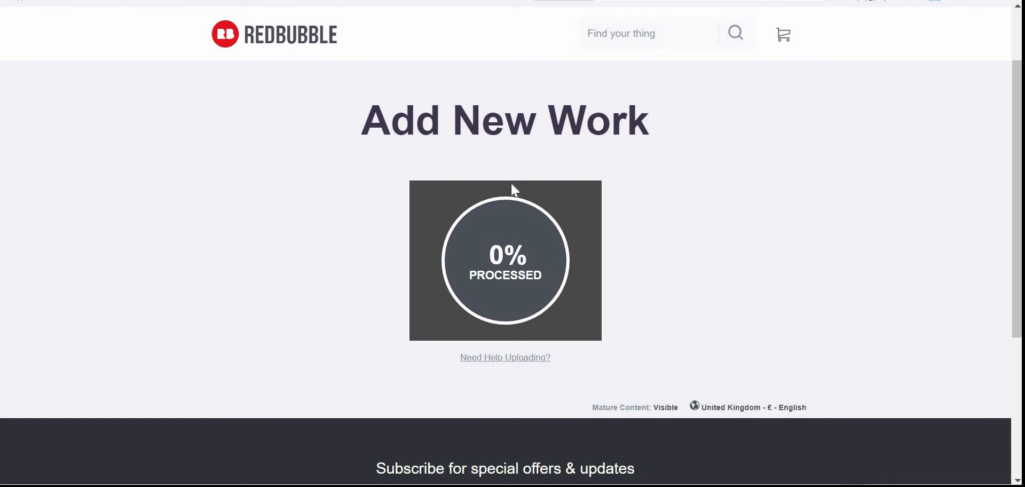